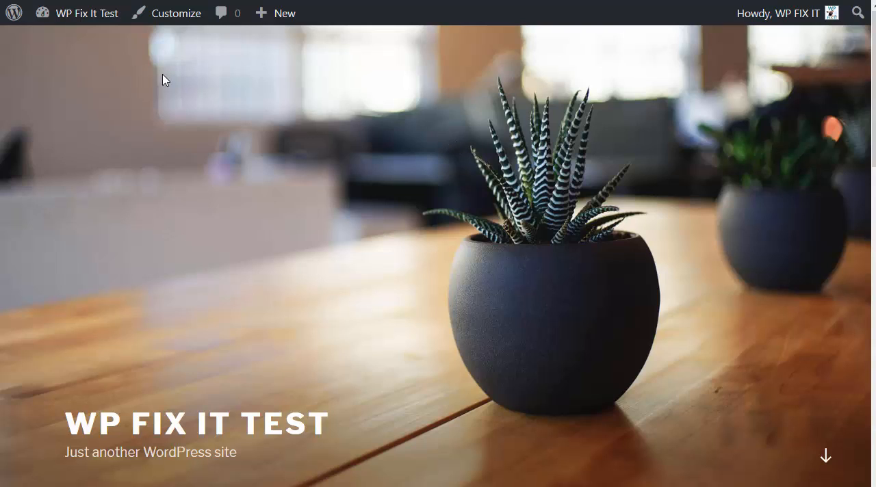
# Open the WP Fix It Test site's administration area and activate the UpdraftPlus - Backup/Restore plugin.
pyautogui.moveTo(59, 21)
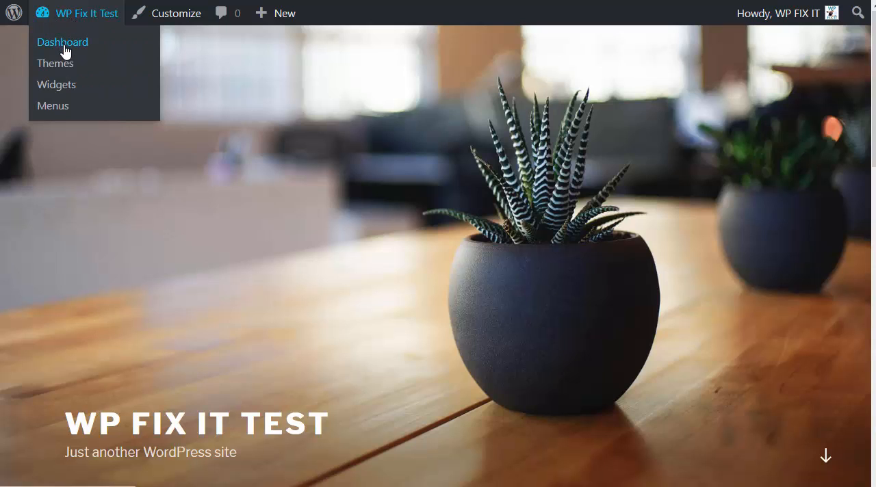
pyautogui.click(64, 46)
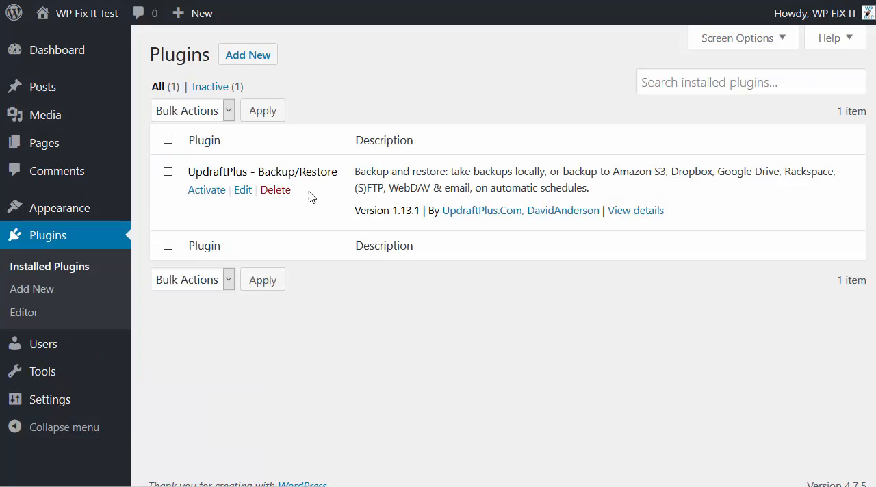
pyautogui.click(212, 192)
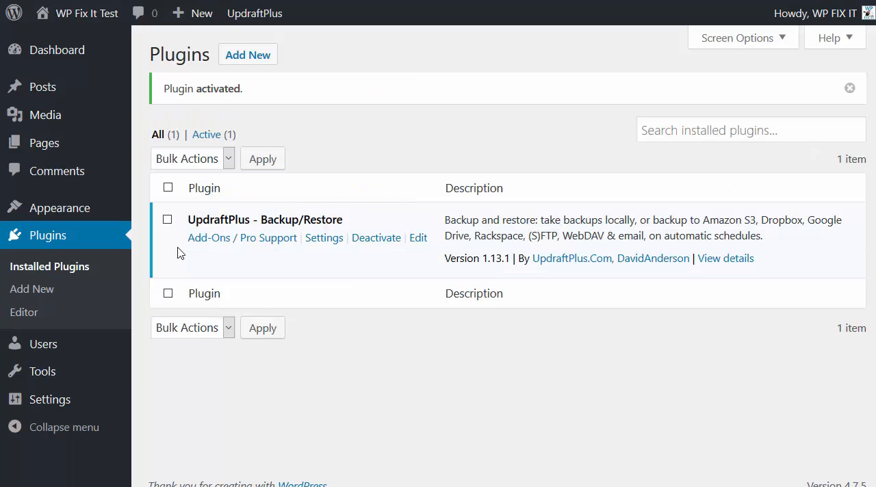
# Run a one-time UpdraftPlus backup that includes the database and any files.
pyautogui.moveTo(109, 399)
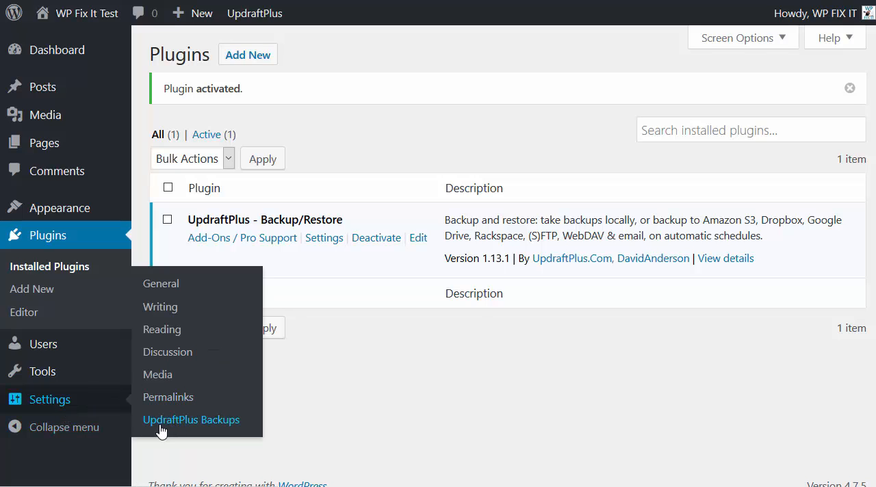
pyautogui.click(232, 416)
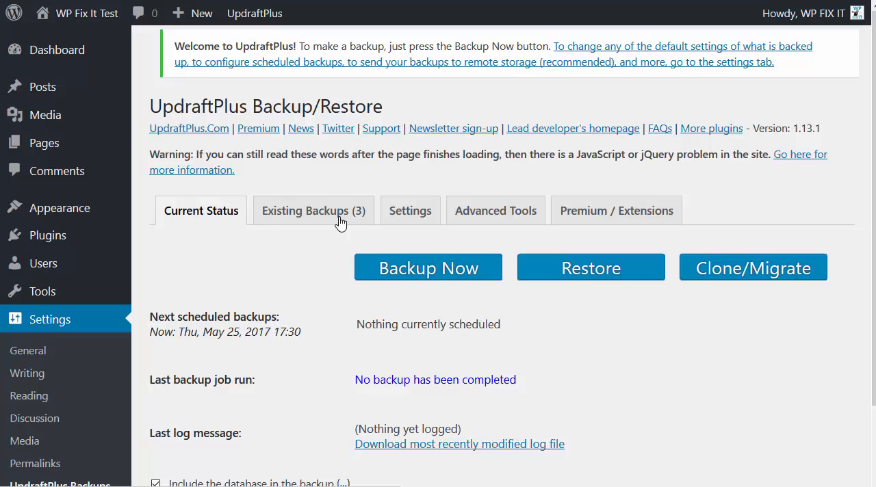
pyautogui.click(381, 218)
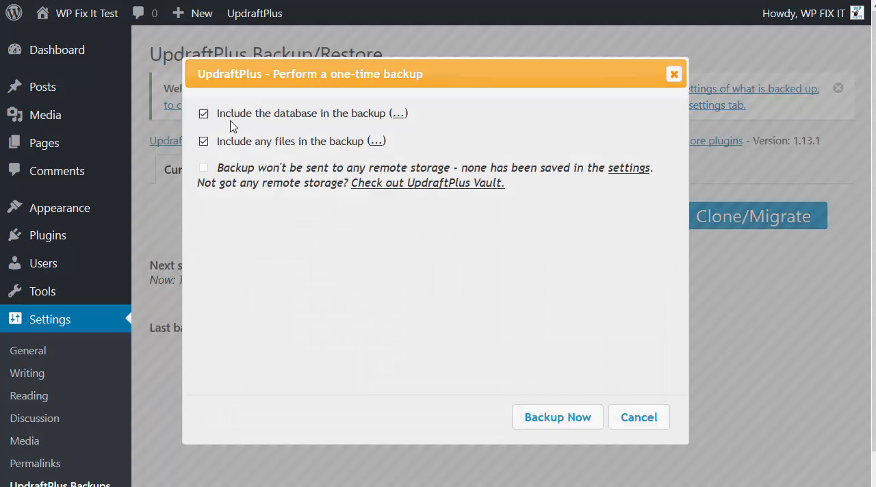
pyautogui.click(574, 431)
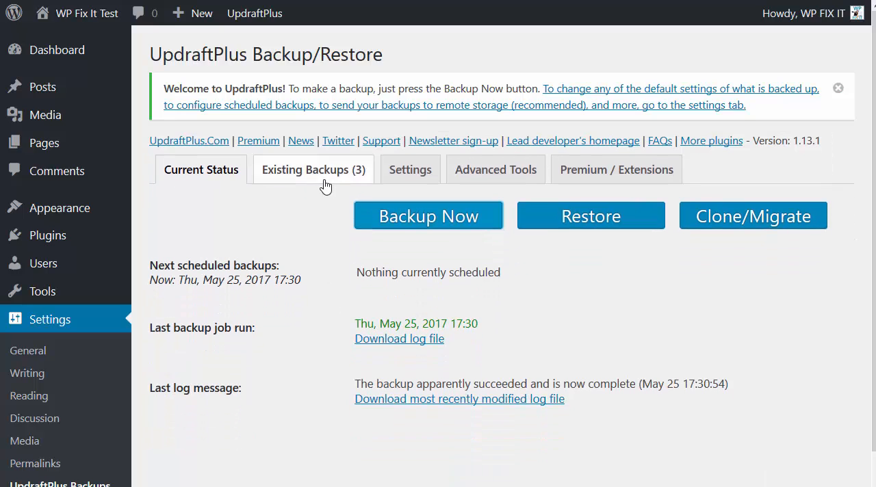
# Prepare the Database, Plugins, Themes, Uploads and Others files of the existing May 25, 2017 17:30 backup for download.
pyautogui.click(301, 176)
pyautogui.scroll(-1, 465, 270)
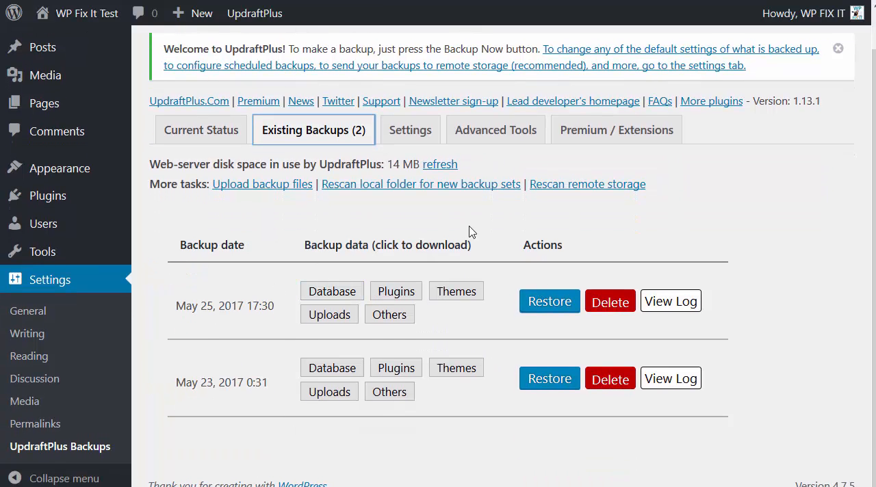
pyautogui.click(330, 292)
pyautogui.click(331, 297)
pyautogui.click(397, 368)
pyautogui.scroll(-2, 504, 305)
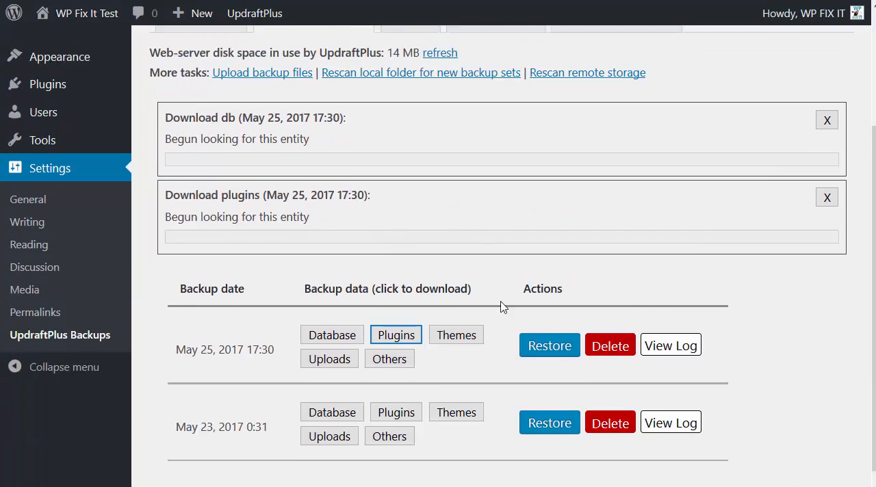
pyautogui.click(465, 321)
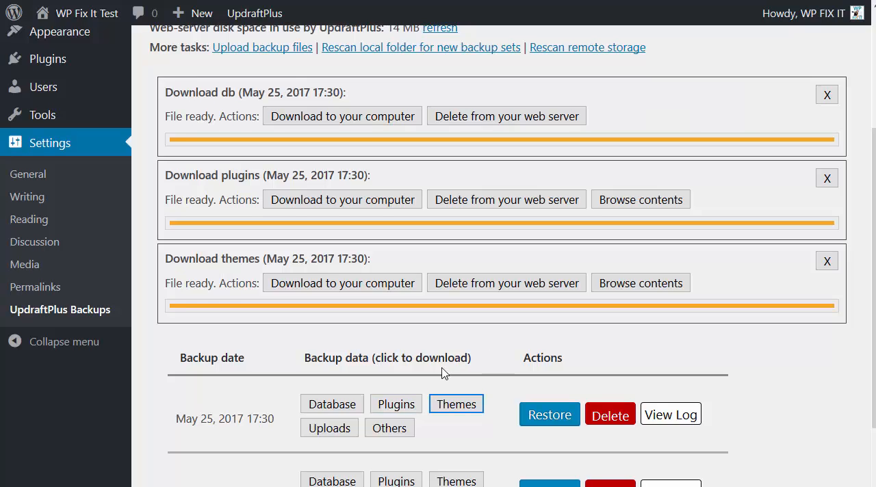
pyautogui.scroll(-1, 462, 362)
pyautogui.click(326, 333)
pyautogui.click(385, 411)
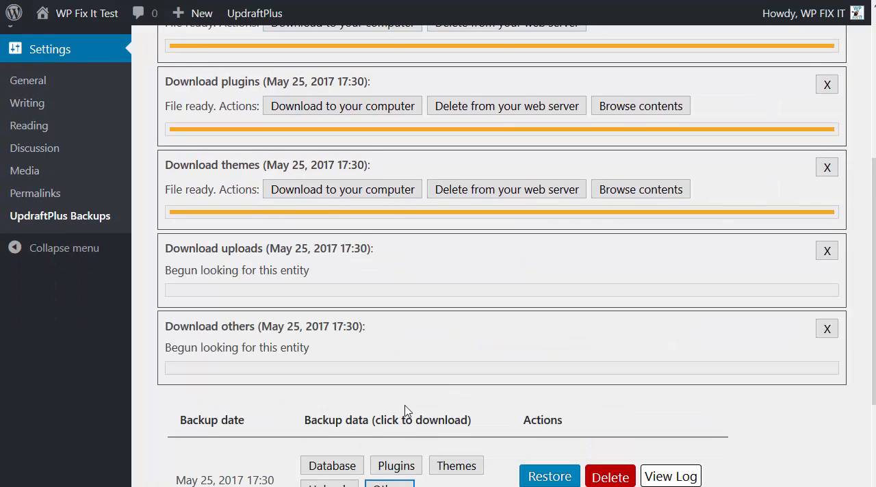
# Download the prepared database, plugins, themes, uploads and others backup files to the computer.
pyautogui.scroll(2, 453, 383)
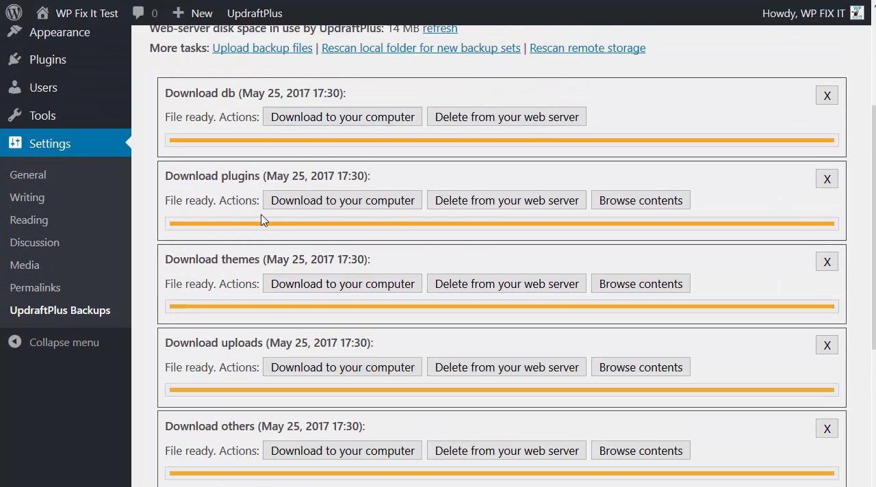
pyautogui.scroll(-1, 342, 332)
pyautogui.scroll(2, 351, 235)
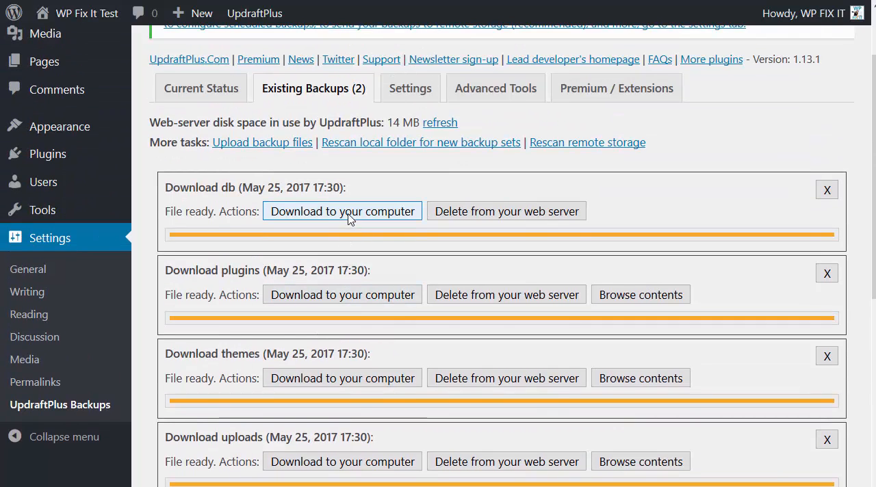
pyautogui.click(349, 217)
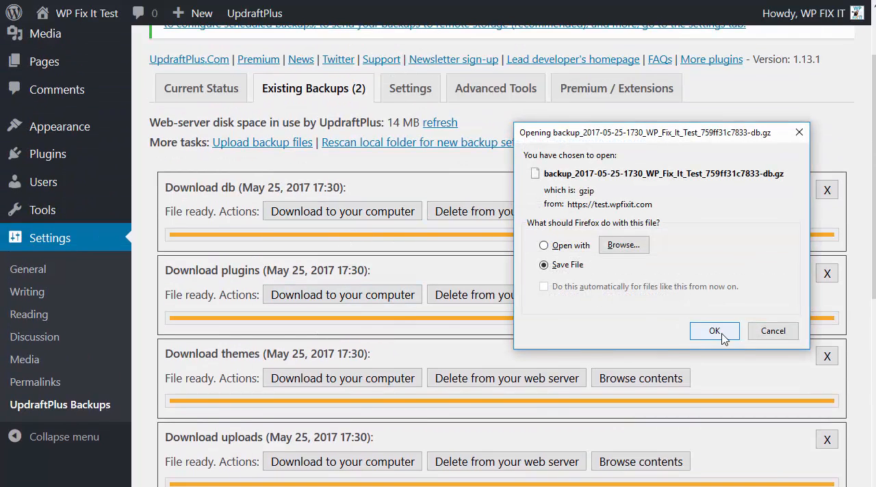
pyautogui.click(720, 331)
pyautogui.click(357, 296)
pyautogui.scroll(-3, 463, 250)
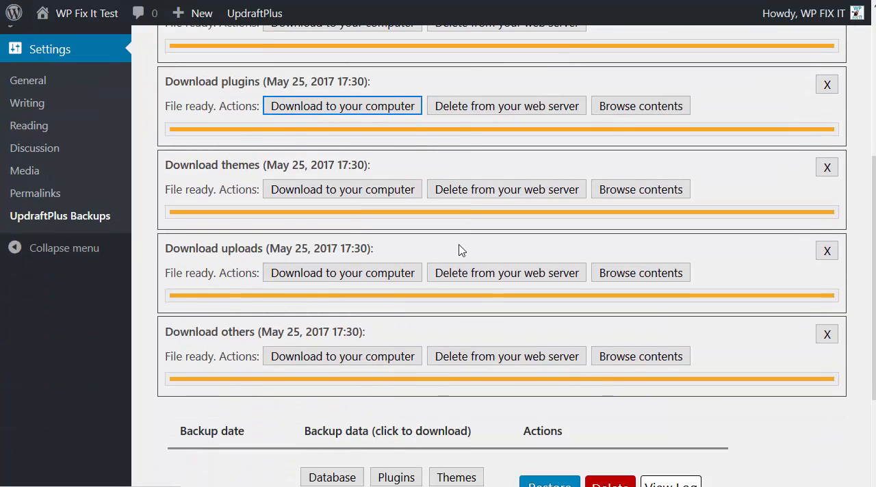
pyautogui.click(376, 190)
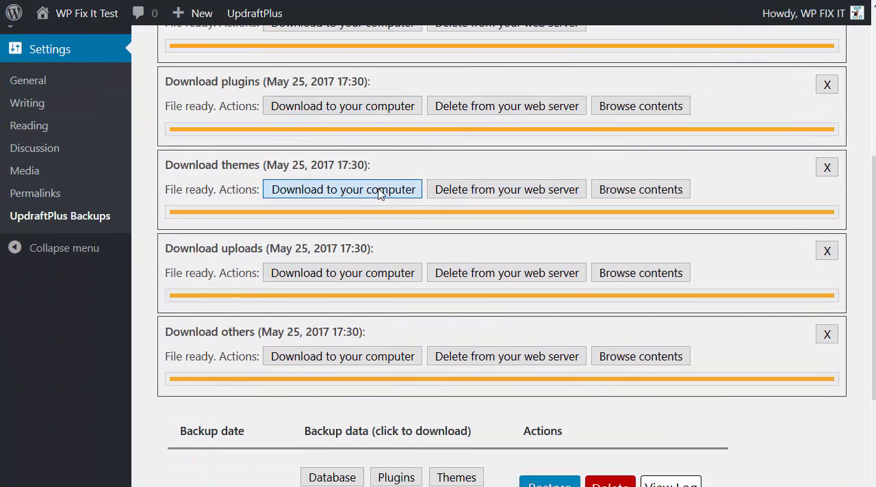
pyautogui.click(361, 273)
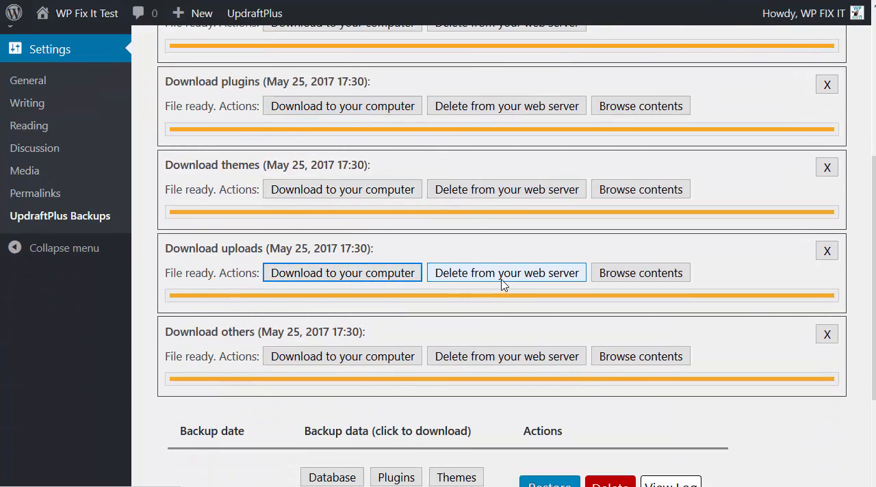
pyautogui.click(388, 356)
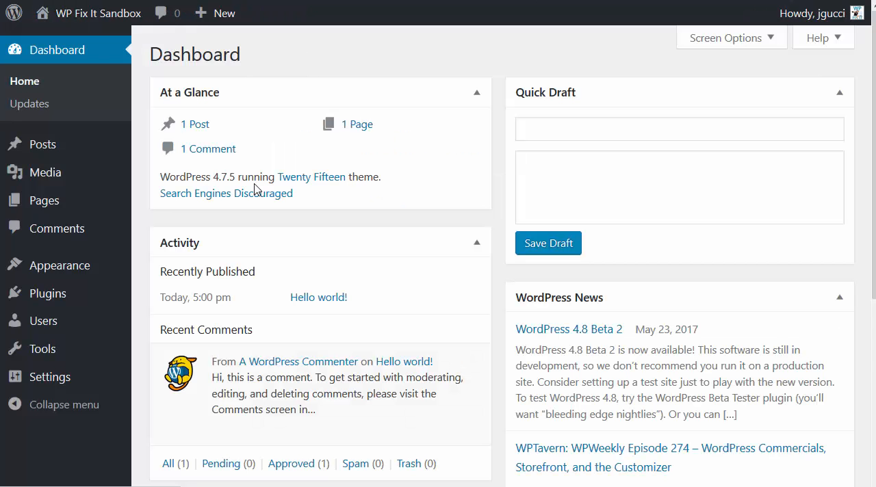
# On the WP Fix It Sandbox site, search for the updraftplus plugin, then install and activate UpdraftPlus WordPress Backup Plugin.
pyautogui.moveTo(121, 306)
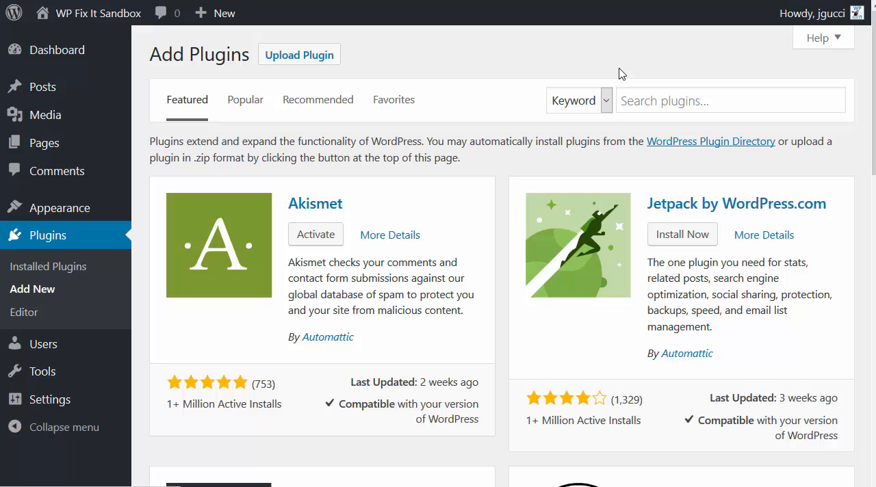
pyautogui.click(627, 109)
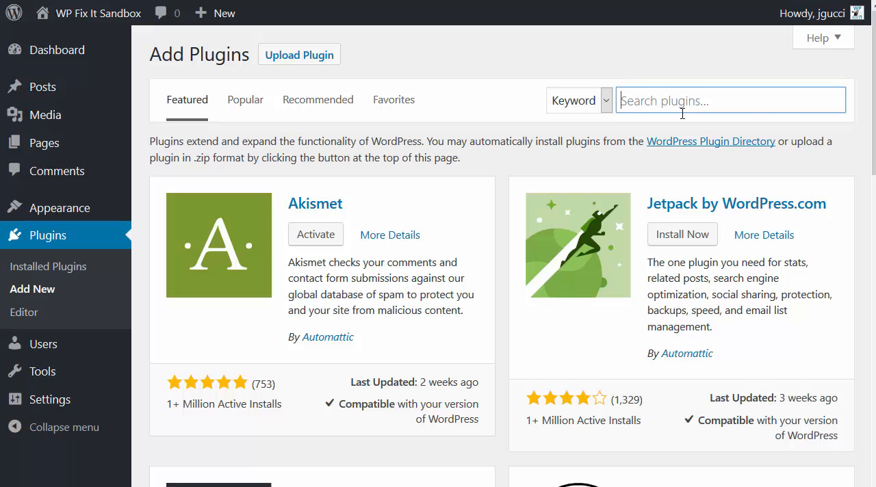
pyautogui.write('up')
pyautogui.press('Down')
pyautogui.press('Down')
pyautogui.press('Down')
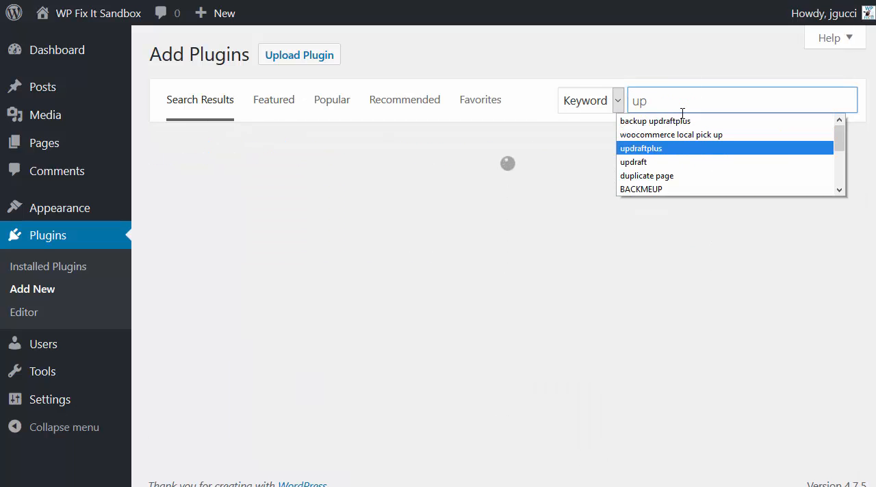
pyautogui.press('Return')
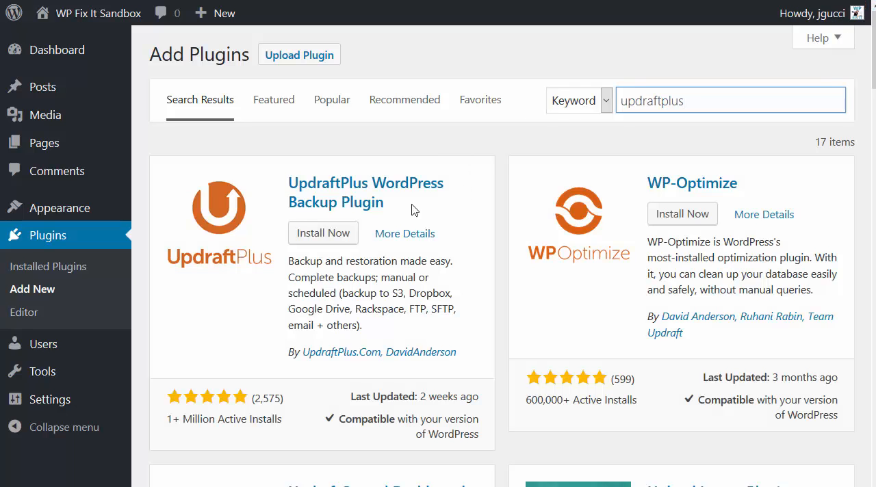
pyautogui.click(336, 234)
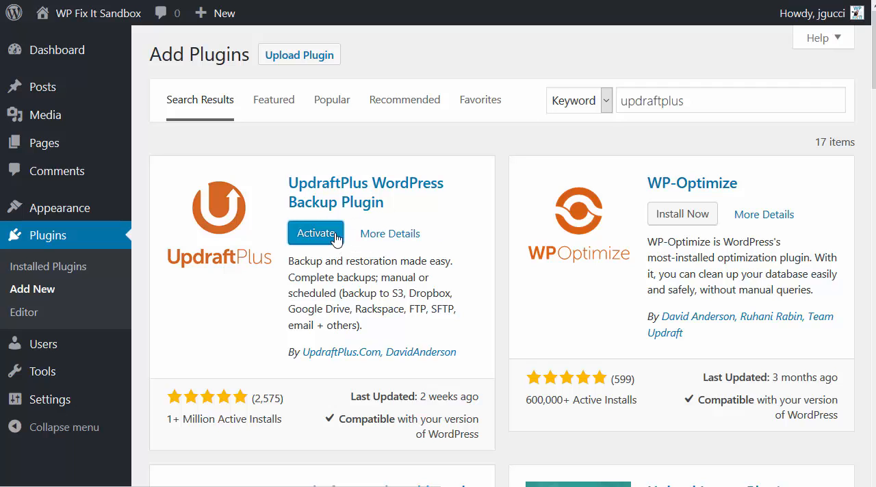
pyautogui.click(316, 234)
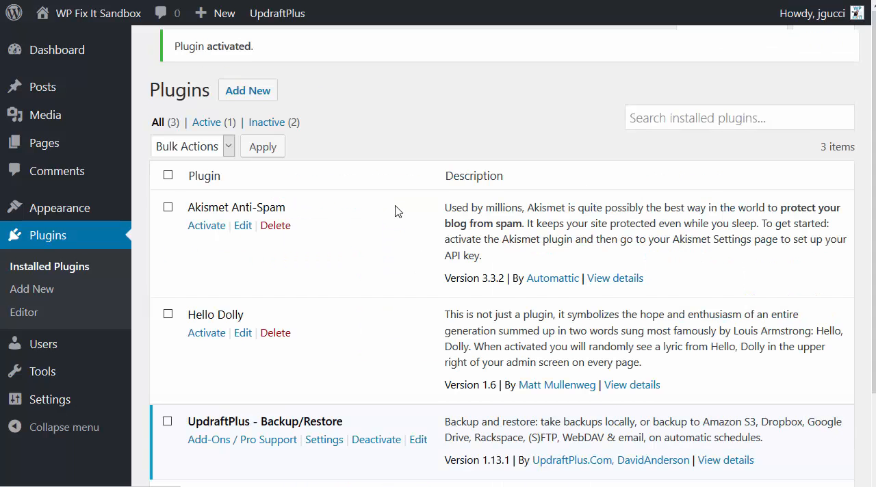
# Open the sandbox site's existing UpdraftPlus backups and show the upload area for backup files.
pyautogui.scroll(-3, 269, 275)
pyautogui.moveTo(47, 398)
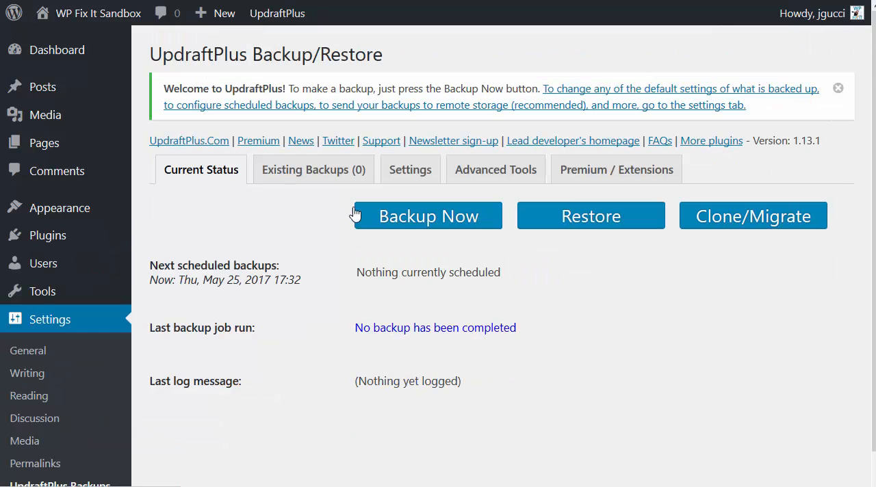
pyautogui.click(291, 170)
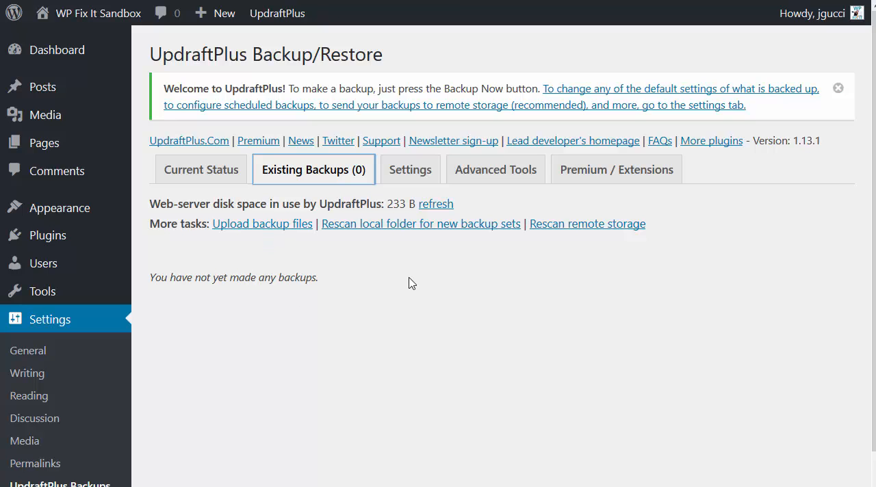
pyautogui.click(234, 224)
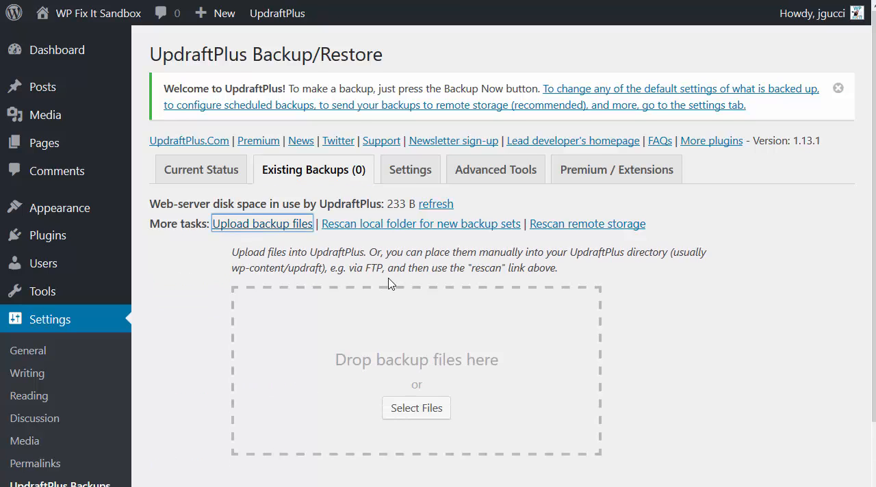
# Upload the five downloaded backup files (themes, uploads, others, db and plugins) into UpdraftPlus.
pyautogui.scroll(-2, 388, 283)
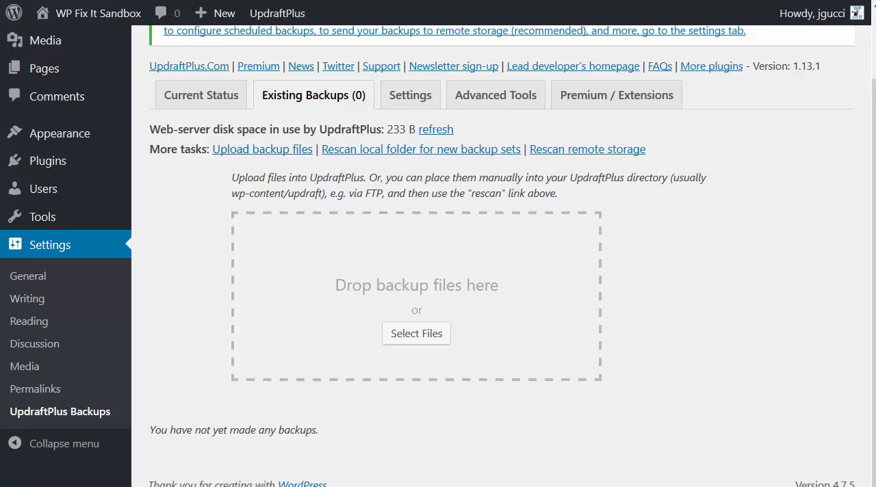
pyautogui.moveTo(14, 349); pyautogui.dragTo(315, 278)
pyautogui.scroll(-4, 732, 299)
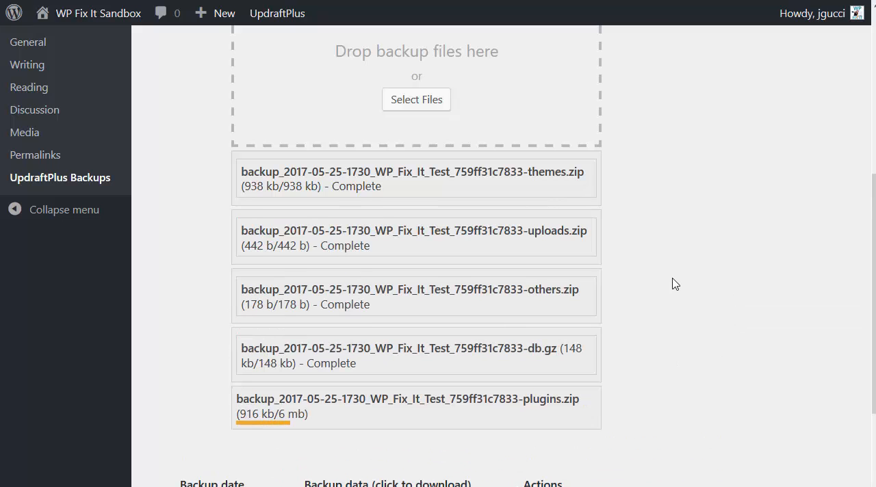
pyautogui.scroll(-3, 673, 284)
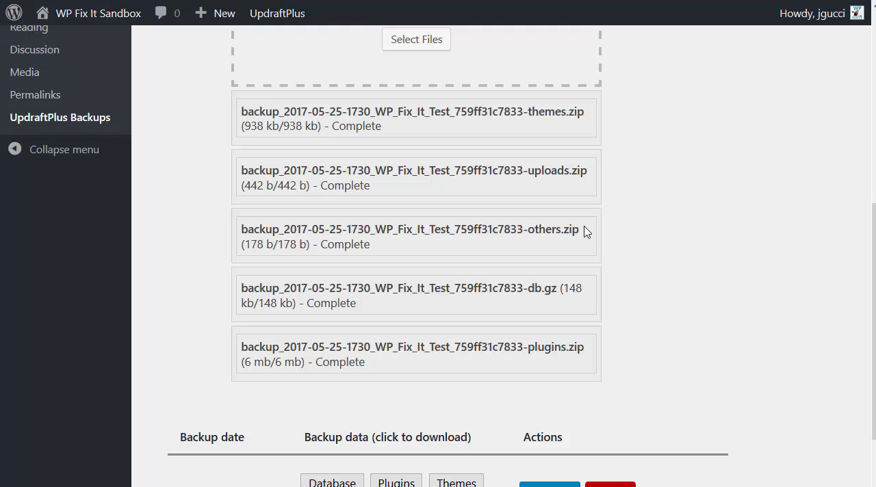
# Start restoring the May 25, 2017 17:30 backup with Plugins, Themes, Uploads, Others and Database all selected.
pyautogui.scroll(-2, 578, 223)
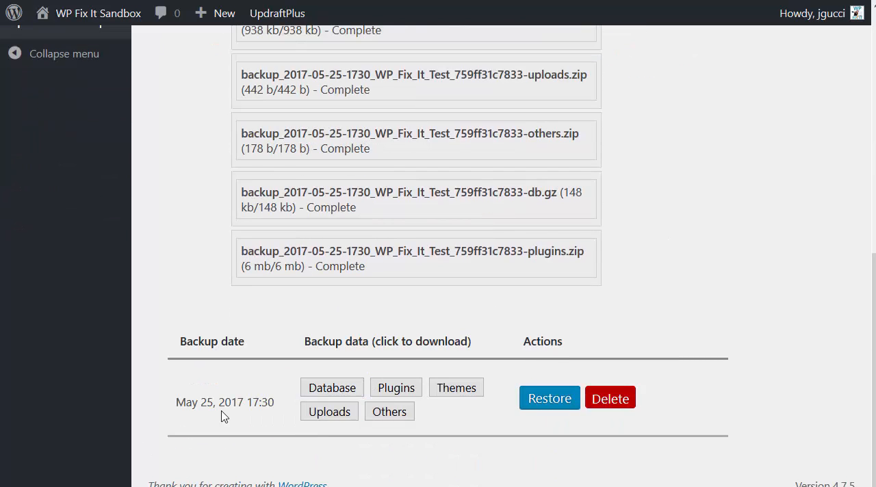
pyautogui.moveTo(176, 403); pyautogui.dragTo(280, 406)
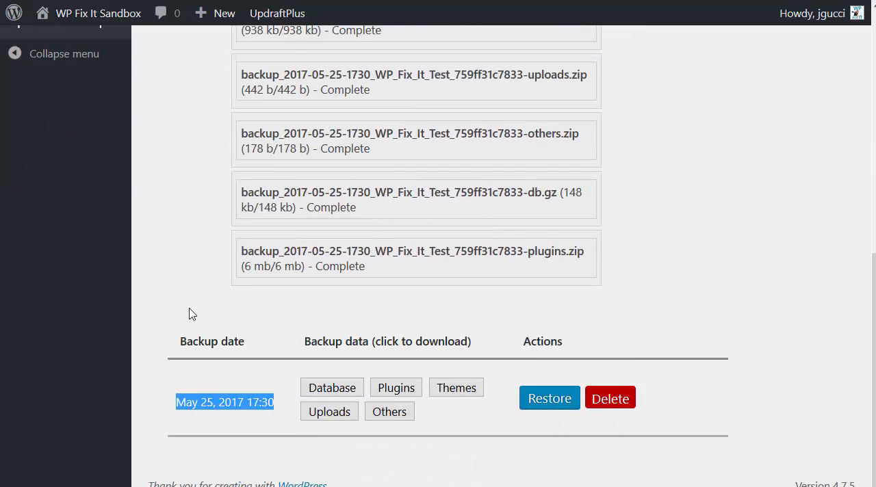
pyautogui.click(549, 400)
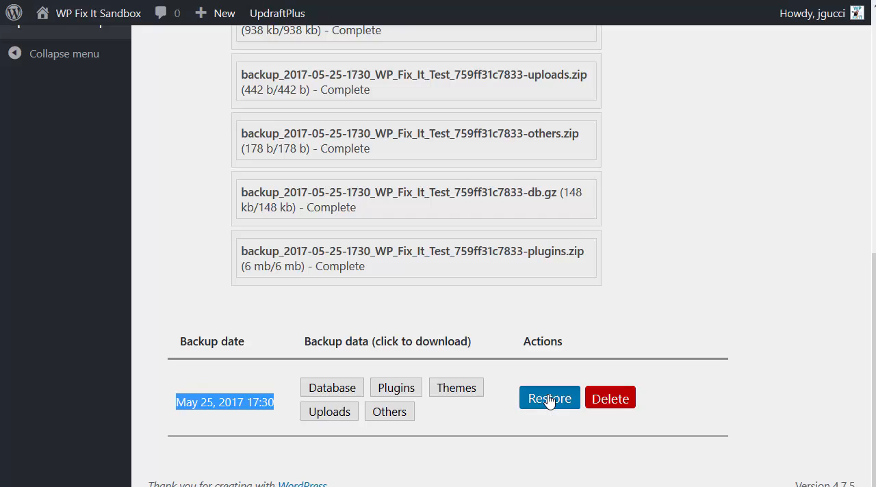
pyautogui.click(212, 176)
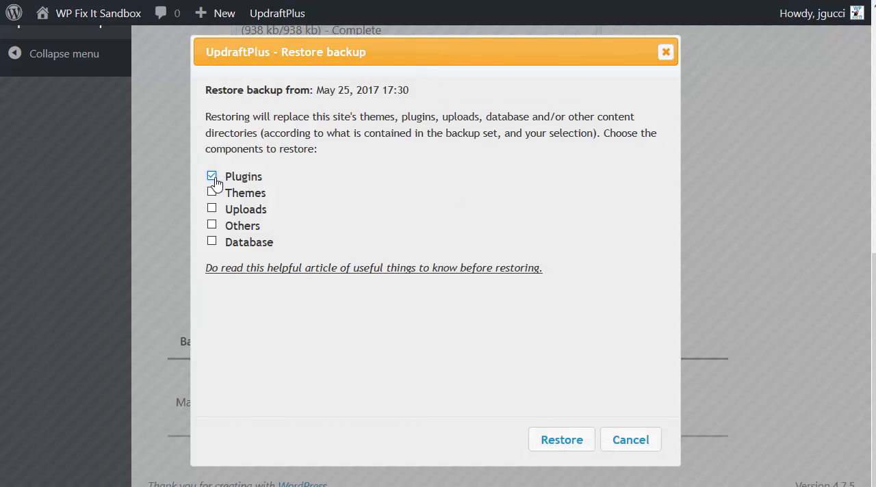
pyautogui.click(212, 193)
pyautogui.click(212, 209)
pyautogui.click(212, 225)
pyautogui.click(212, 242)
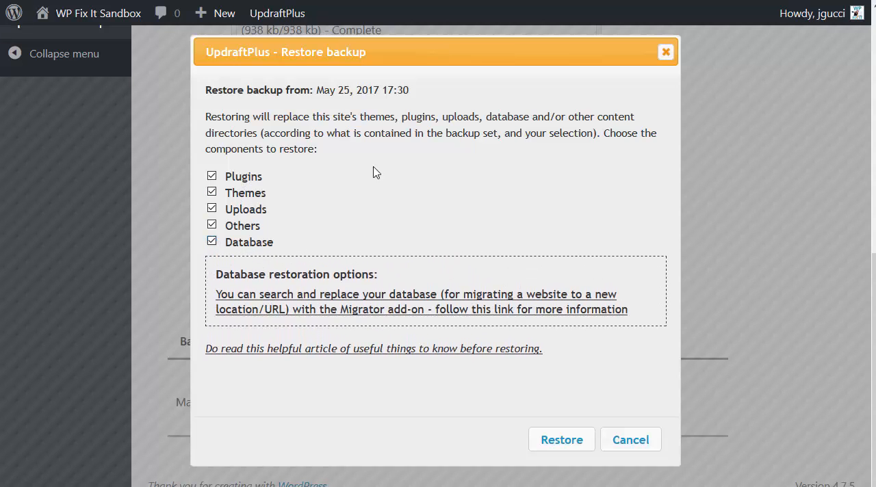
pyautogui.click(562, 442)
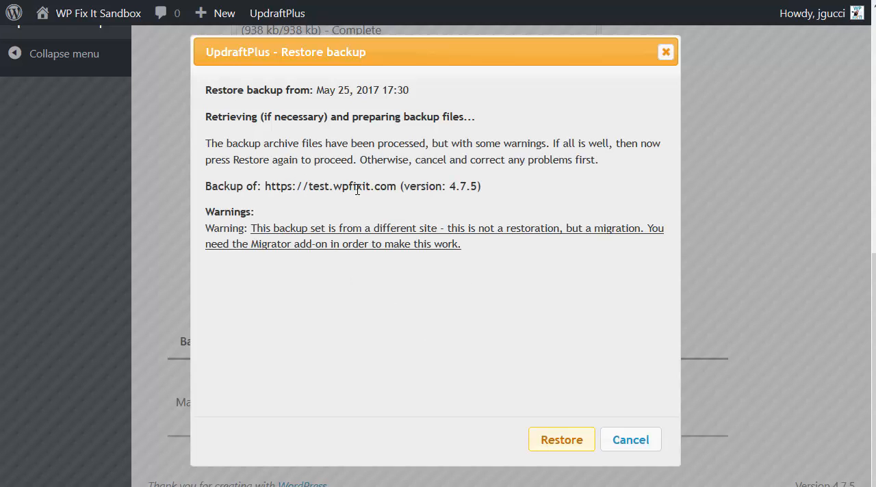
# Proceed with the migration restore past the different-site warning and review the restoration progress log down to its end.
pyautogui.moveTo(418, 259); pyautogui.dragTo(246, 233)
pyautogui.click(253, 244)
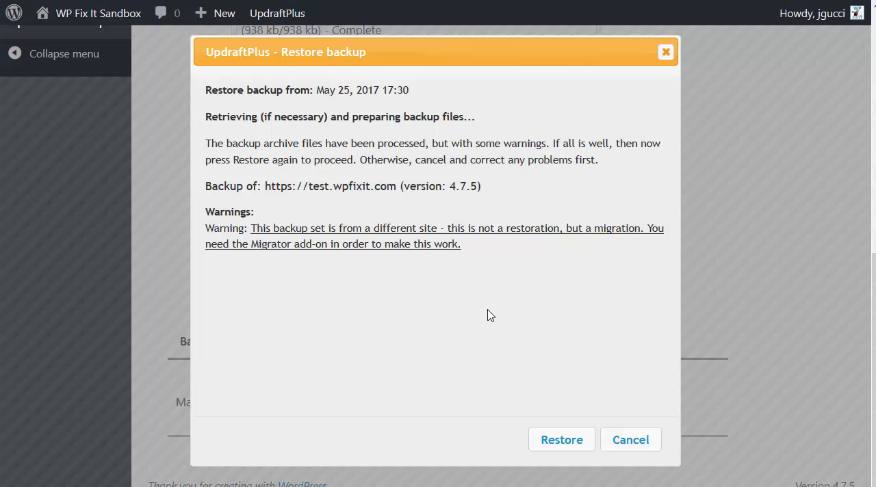
pyautogui.click(562, 439)
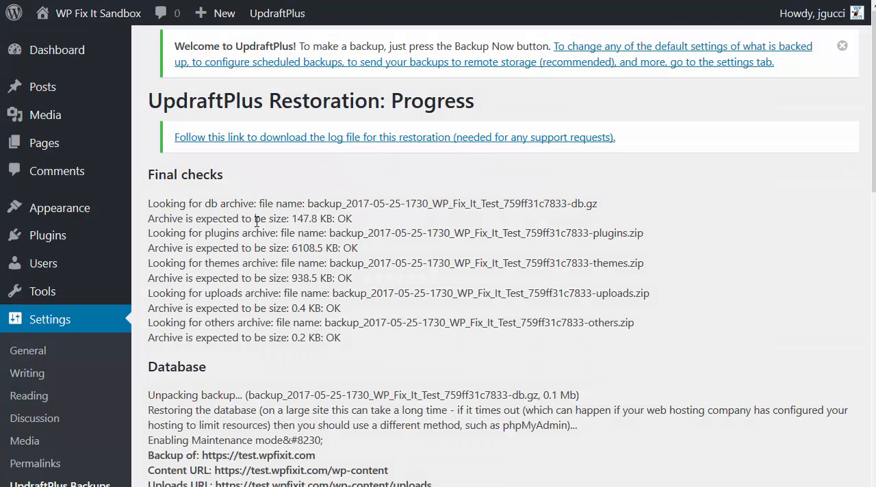
pyautogui.scroll(-9, 256, 221)
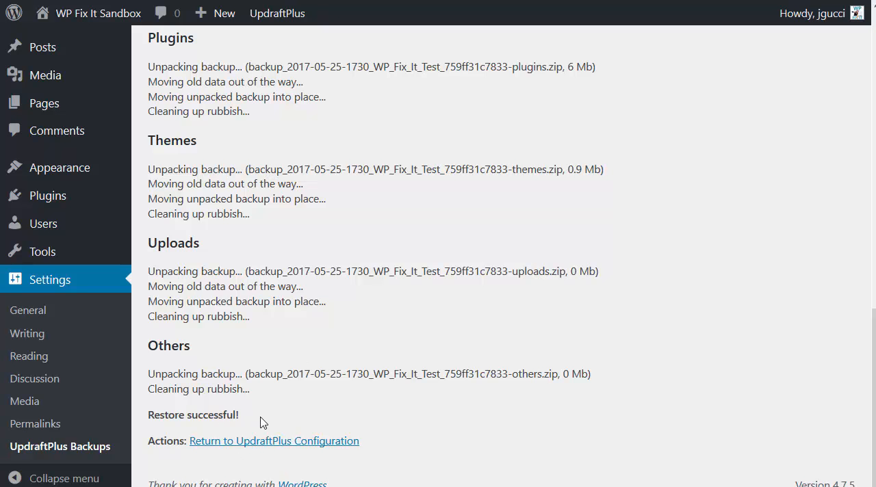
pyautogui.scroll(7, 226, 381)
# View the restored site's front page in a separate tab and return to the restoration log.
pyautogui.moveTo(86, 27)
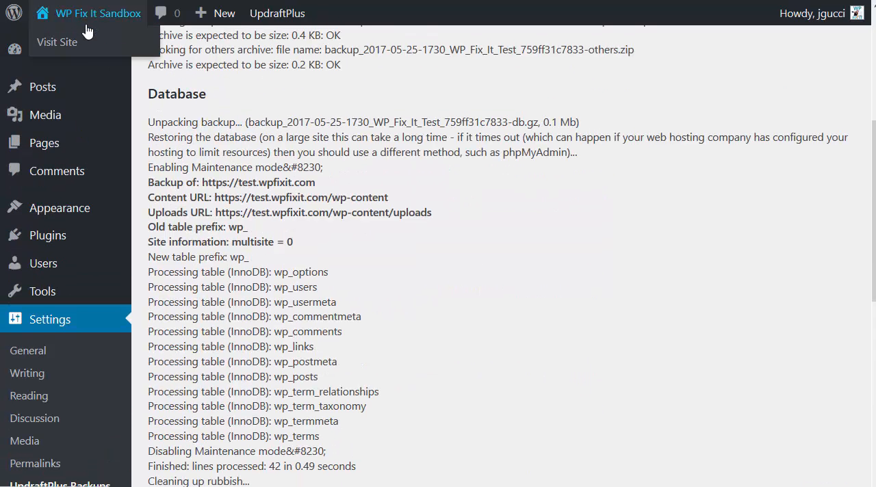
pyautogui.rightClick(81, 48)
pyautogui.click(109, 52)
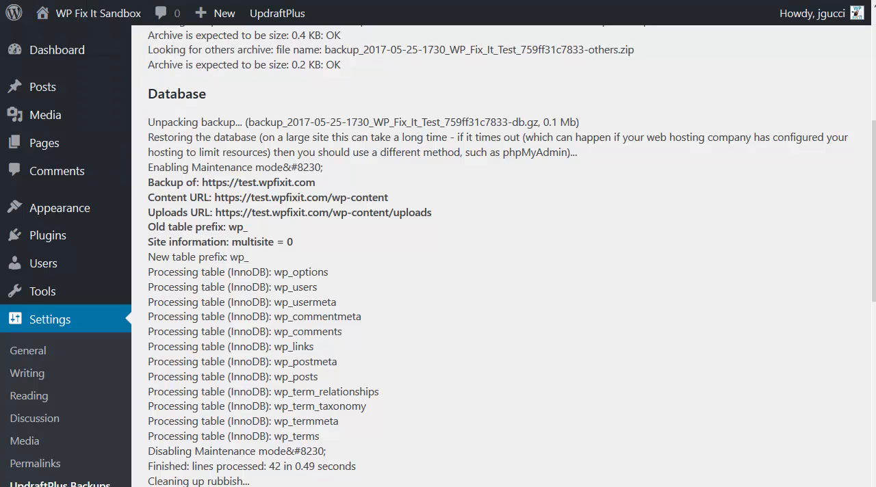
pyautogui.click(392, 0)
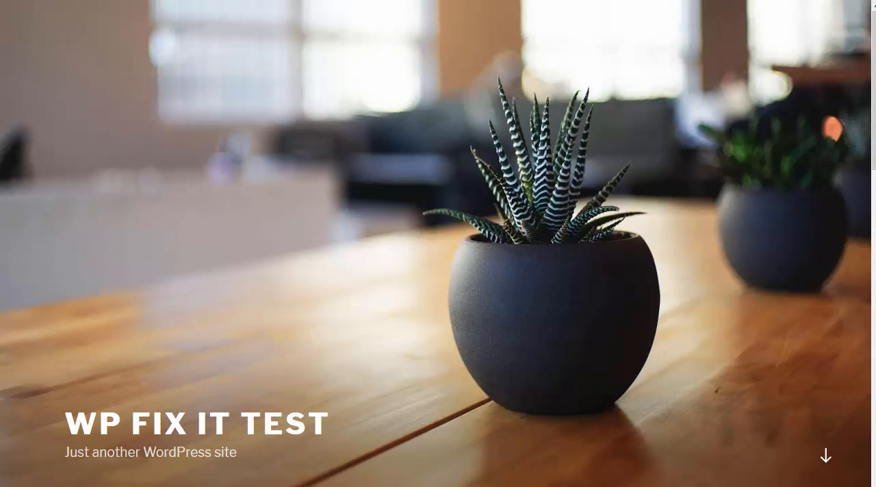
pyautogui.hotkey('ctrl', 'shift', 'Tab')
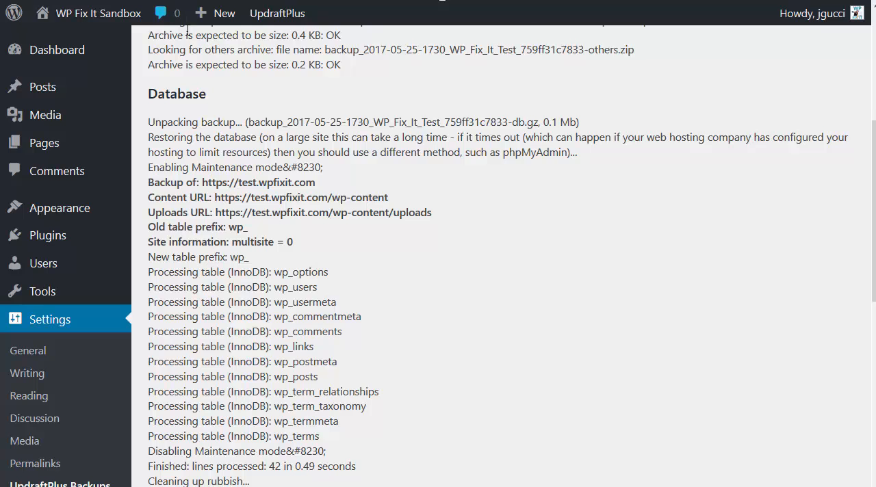
pyautogui.scroll(5, 288, 265)
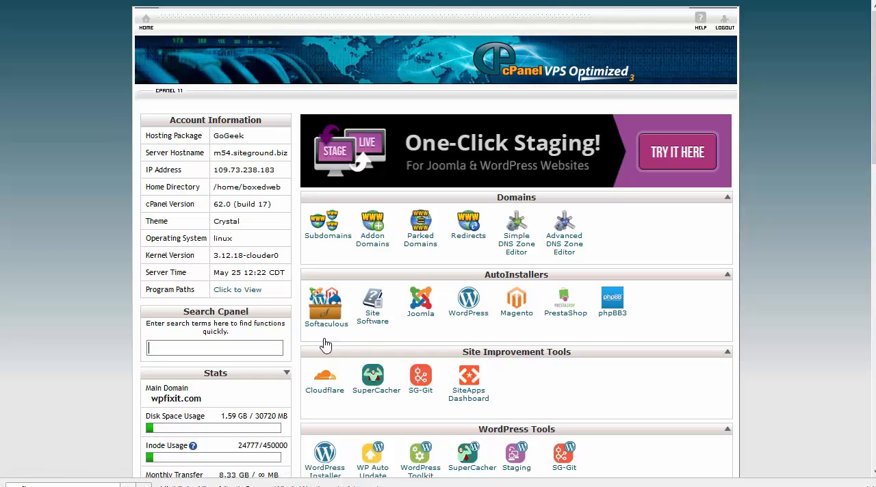
# From cPanel, open phpMyAdmin and browse the wp_options table of the boxedweb_wp565 database.
pyautogui.scroll(-4, 412, 160)
pyautogui.scroll(-5, 412, 159)
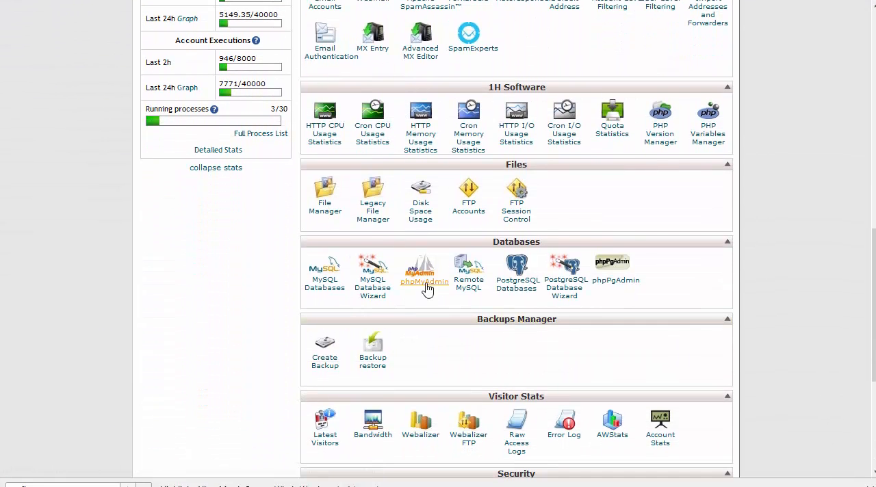
pyautogui.click(422, 288)
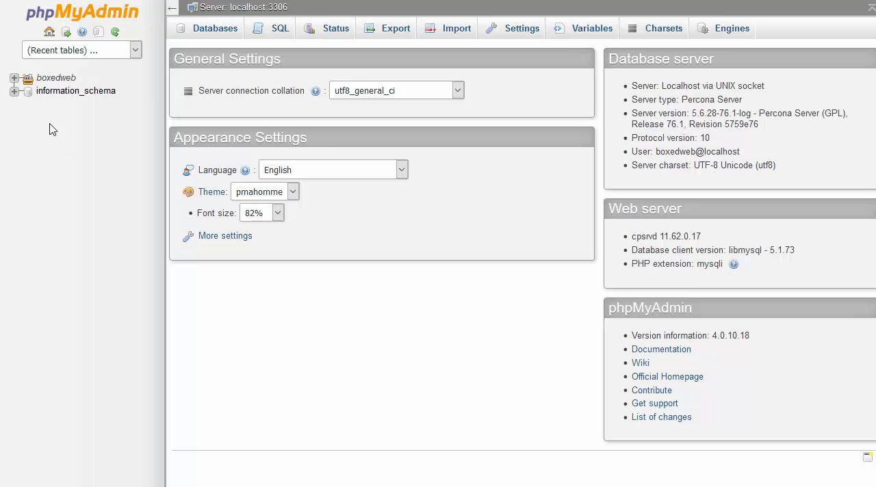
pyautogui.click(14, 79)
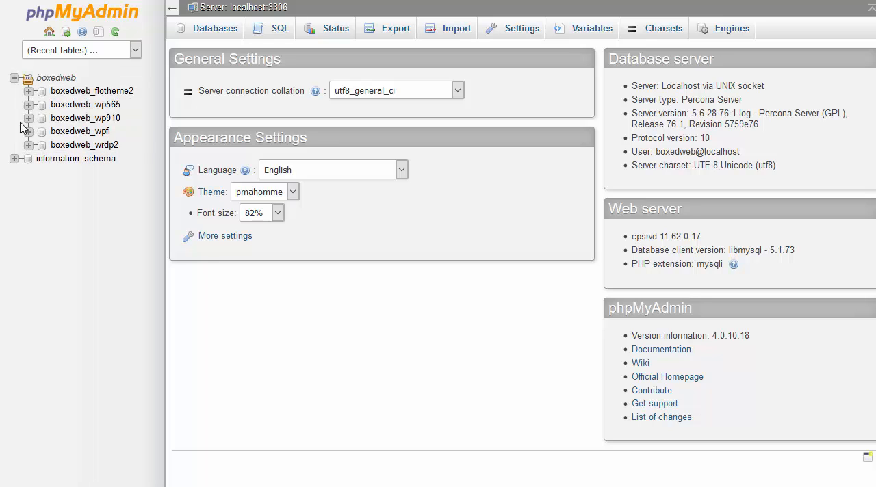
pyautogui.click(76, 106)
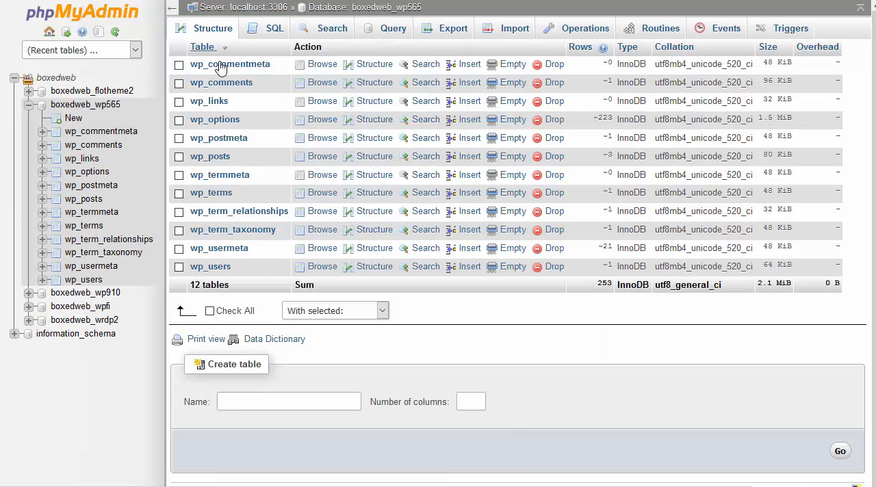
pyautogui.click(215, 121)
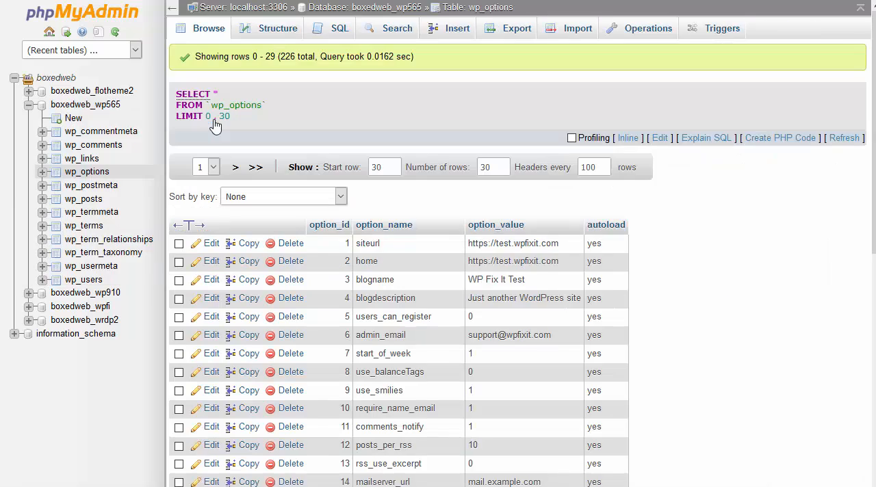
pyautogui.doubleClick(511, 254)
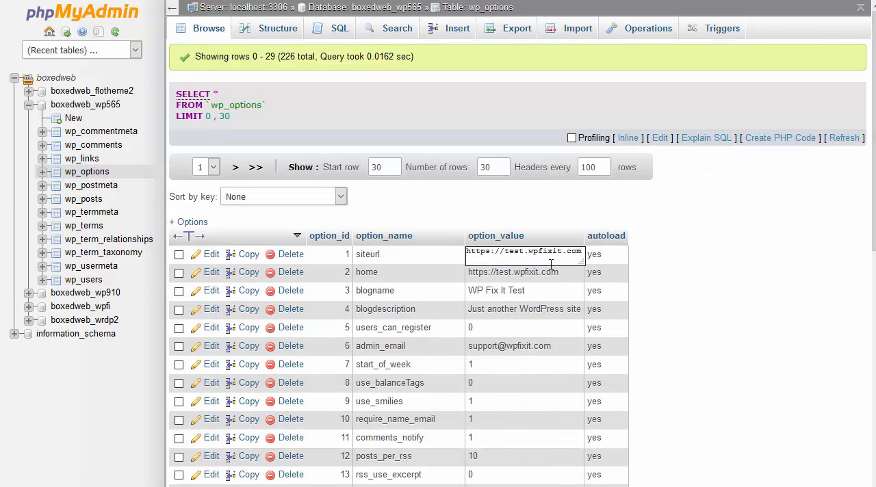
pyautogui.click(777, 284)
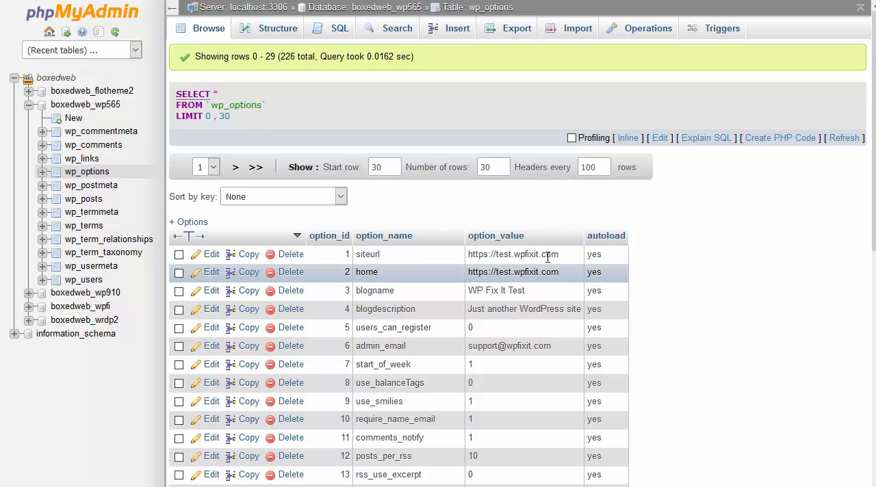
pyautogui.doubleClick(524, 253)
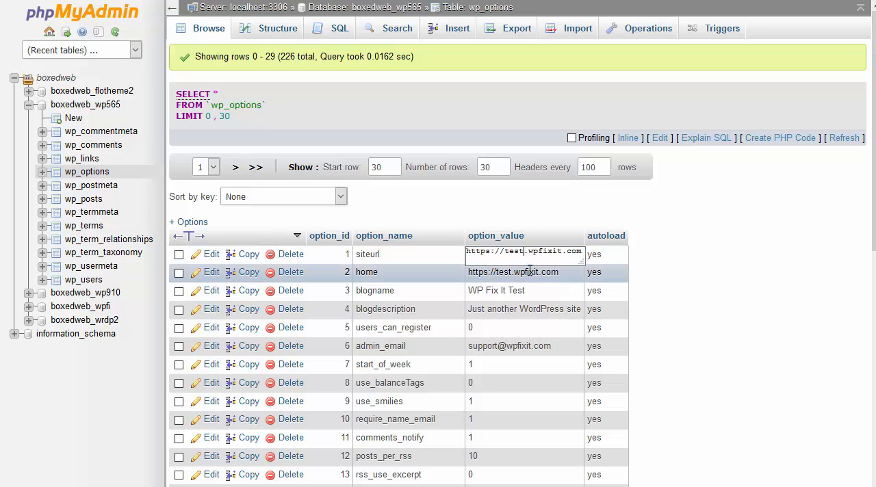
pyautogui.press('BackSpace')
pyautogui.press('BackSpace')
pyautogui.press('BackSpace')
pyautogui.press('BackSpace')
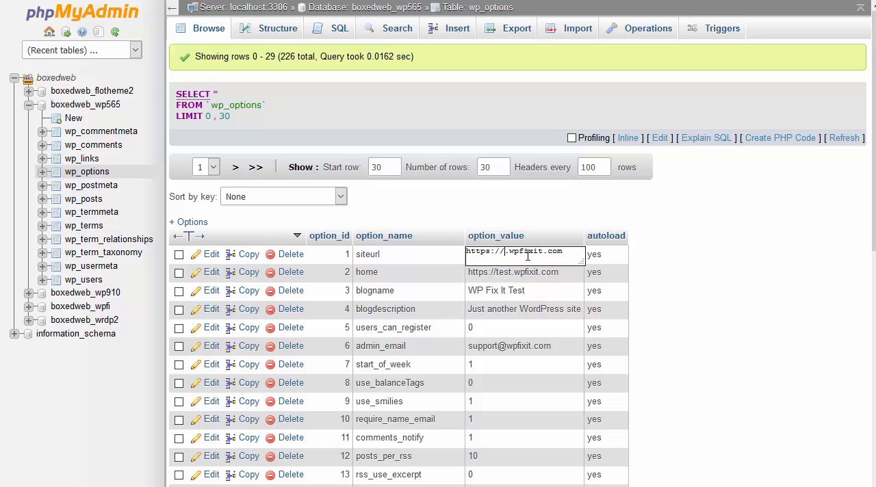
pyautogui.write('sandbox')
pyautogui.moveTo(515, 261); pyautogui.dragTo(454, 245)
pyautogui.hotkey('ctrl', 'c')
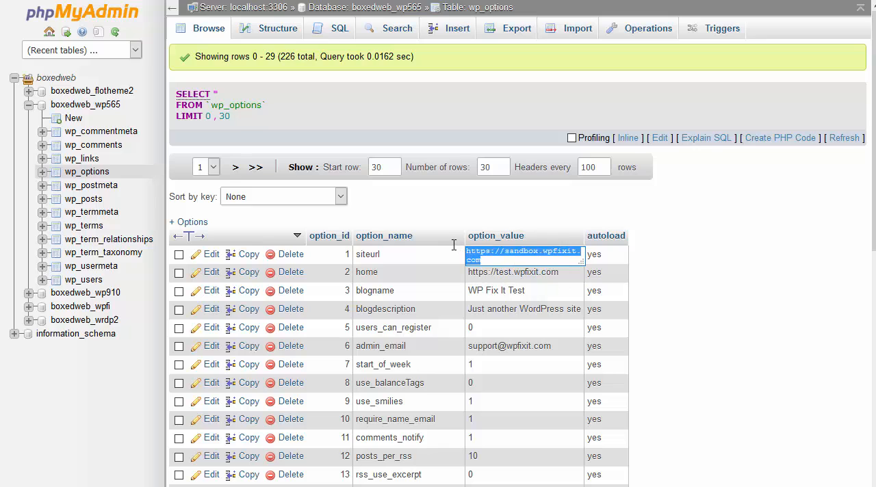
pyautogui.click(760, 282)
pyautogui.doubleClick(509, 258)
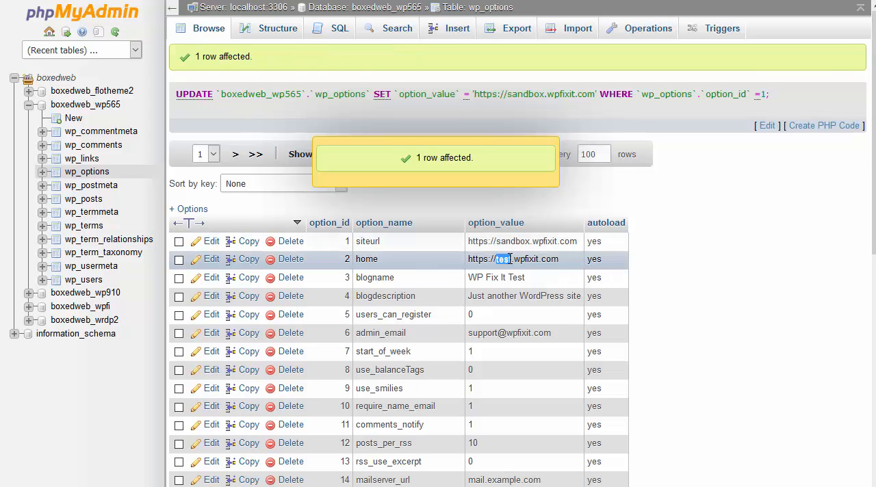
pyautogui.hotkey('ctrl', 'v')
pyautogui.click(710, 268)
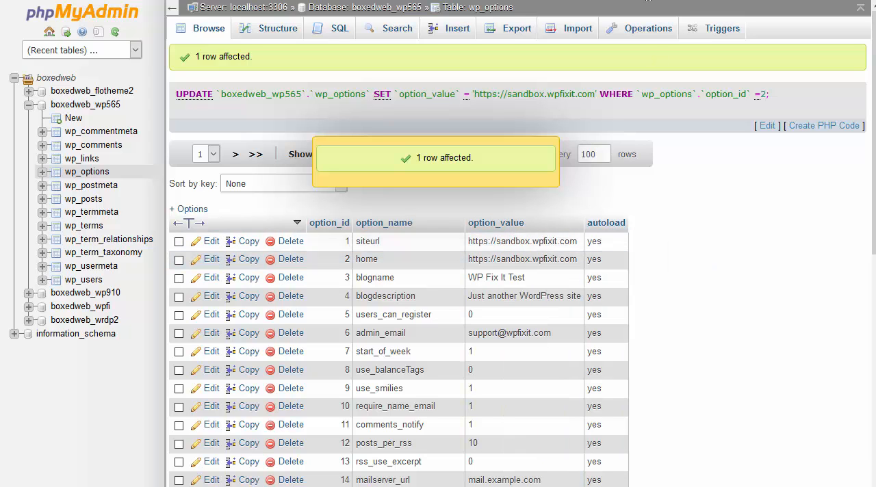
pyautogui.hotkey('ctrl', 't')
pyautogui.hotkey('ctrl', 'v')
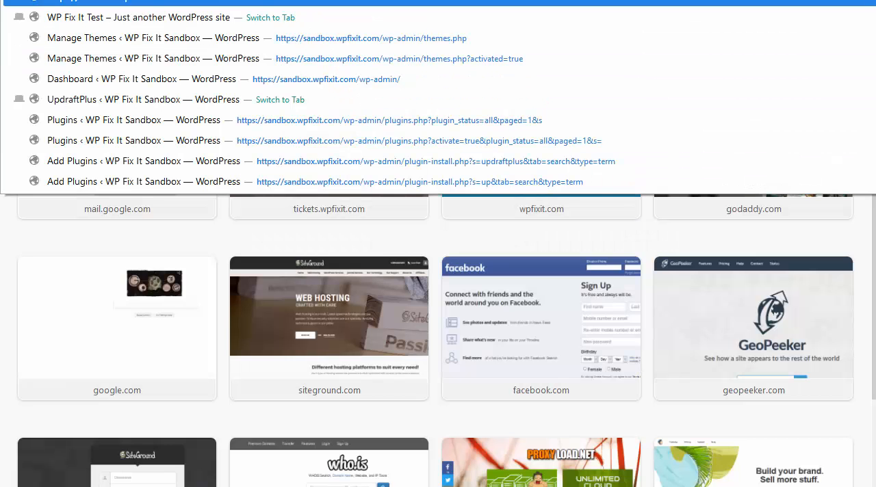
pyautogui.press('Return')
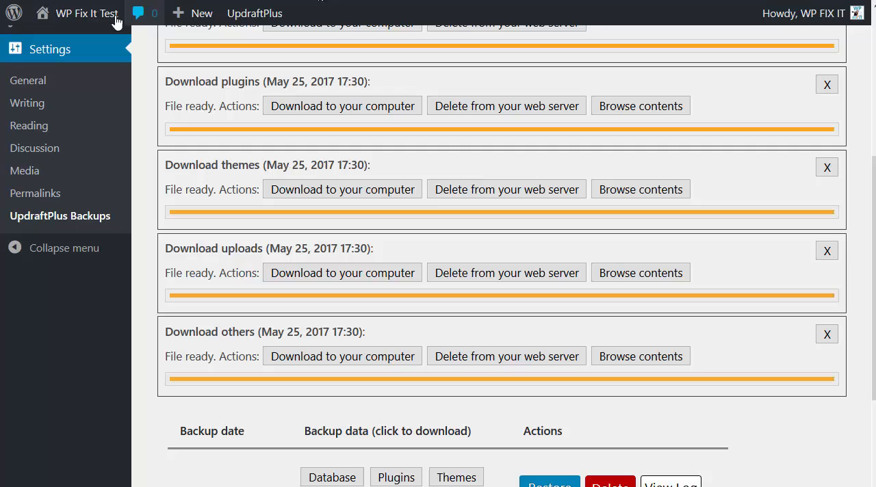
pyautogui.moveTo(96, 15)
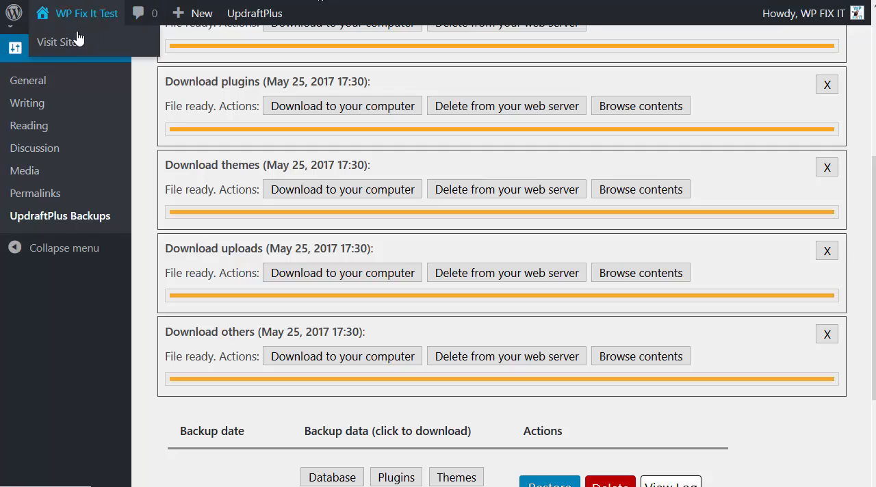
pyautogui.click(79, 49)
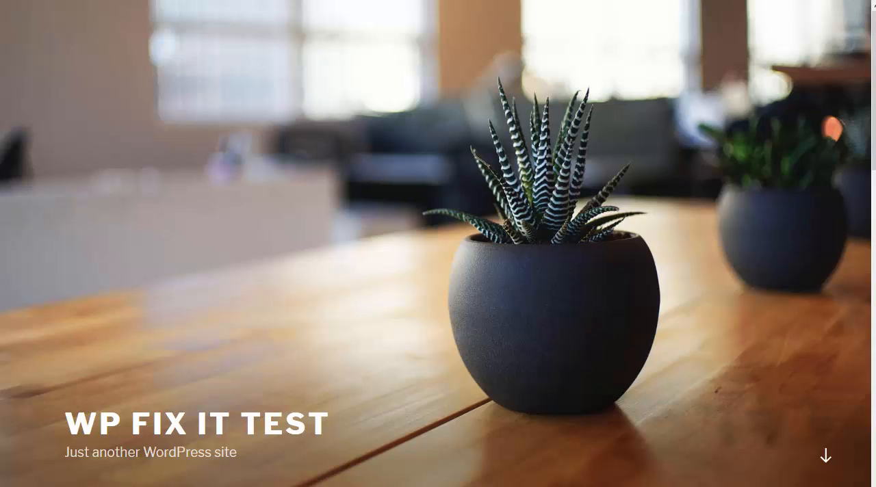
# Go to the migrated sandbox site's WordPress admin and log in with the prefilled credentials.
pyautogui.write('/wp')
pyautogui.press('Return')
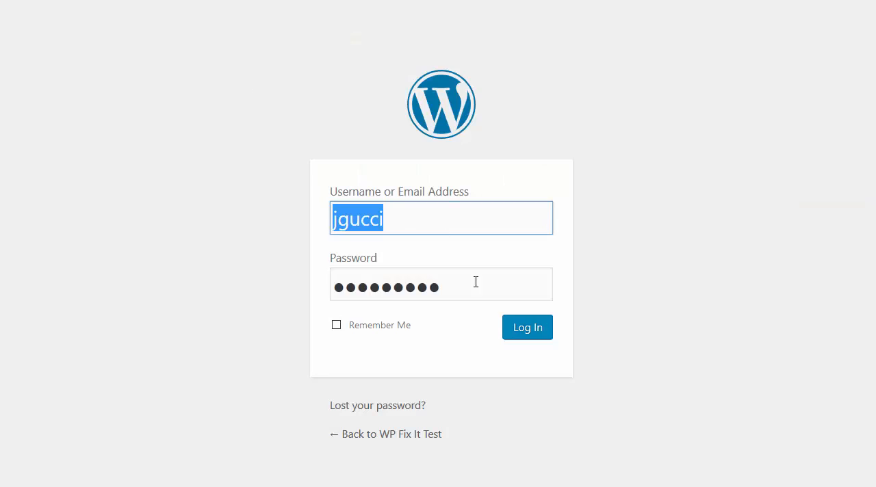
pyautogui.click(525, 330)
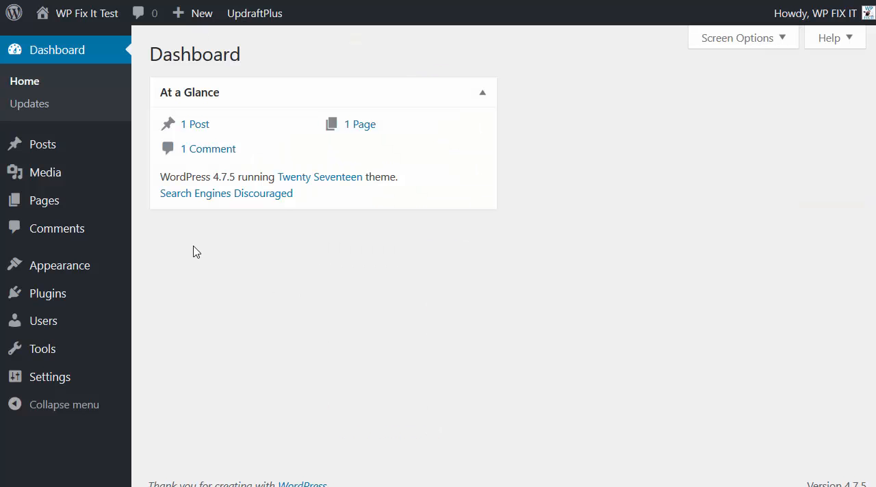
# Search for the better search and replace plugin, then install and activate Better Search Replace.
pyautogui.moveTo(54, 296)
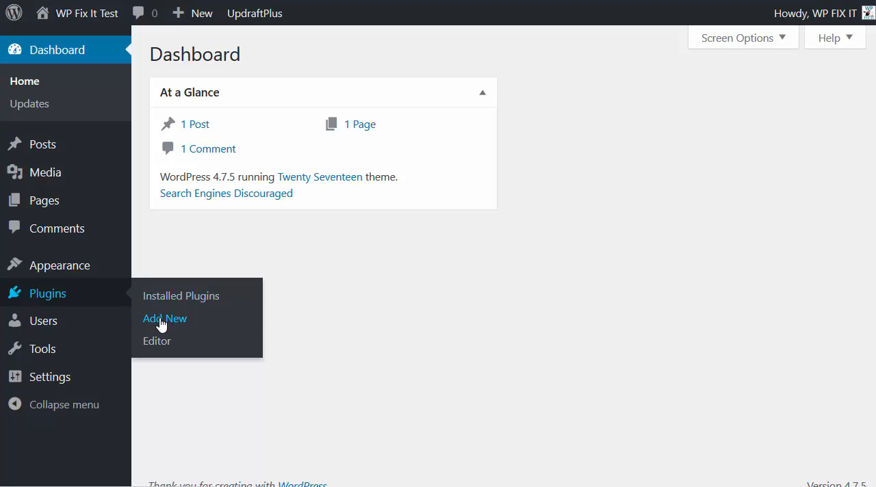
pyautogui.click(161, 324)
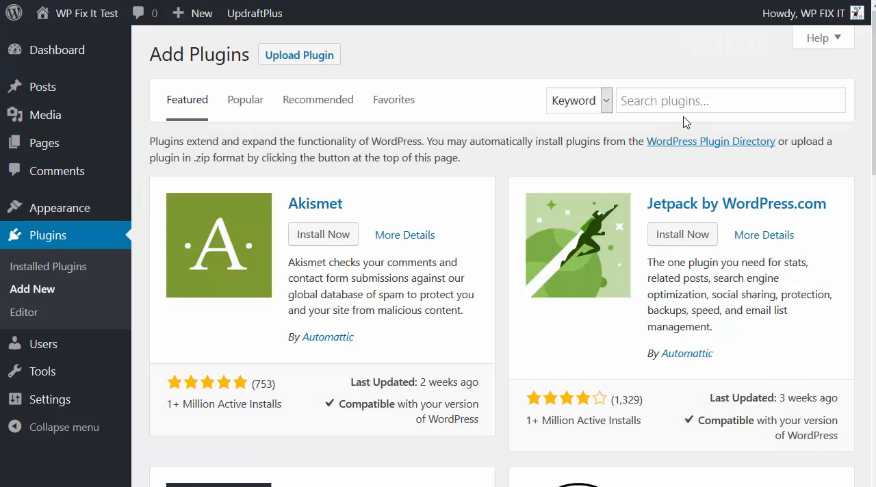
pyautogui.click(683, 99)
pyautogui.write('bett')
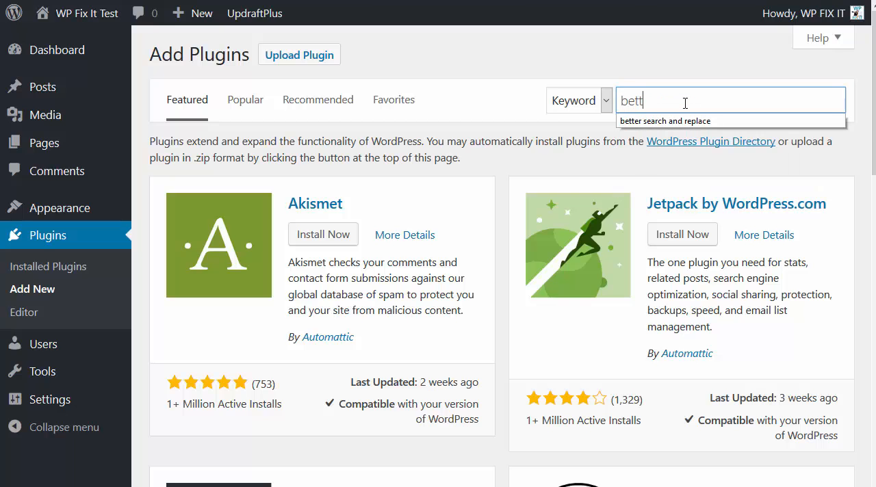
pyautogui.press('Down')
pyautogui.press('Return')
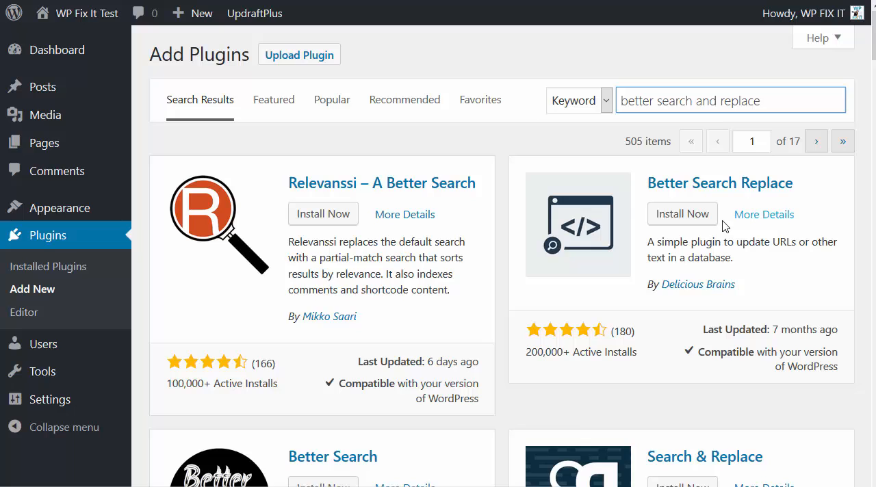
pyautogui.click(688, 221)
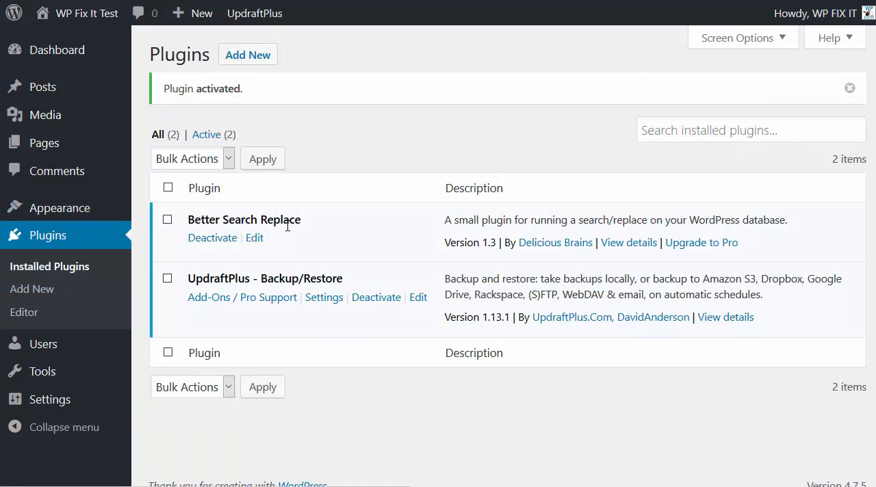
pyautogui.moveTo(39, 371)
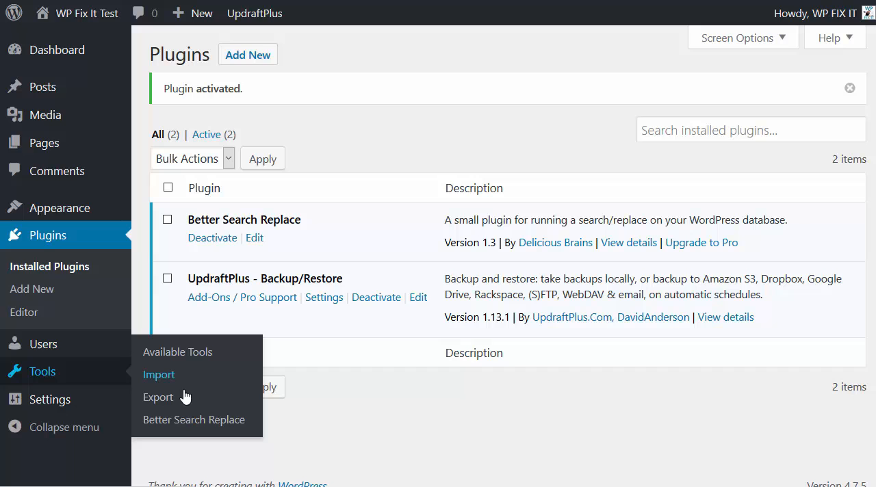
pyautogui.click(162, 424)
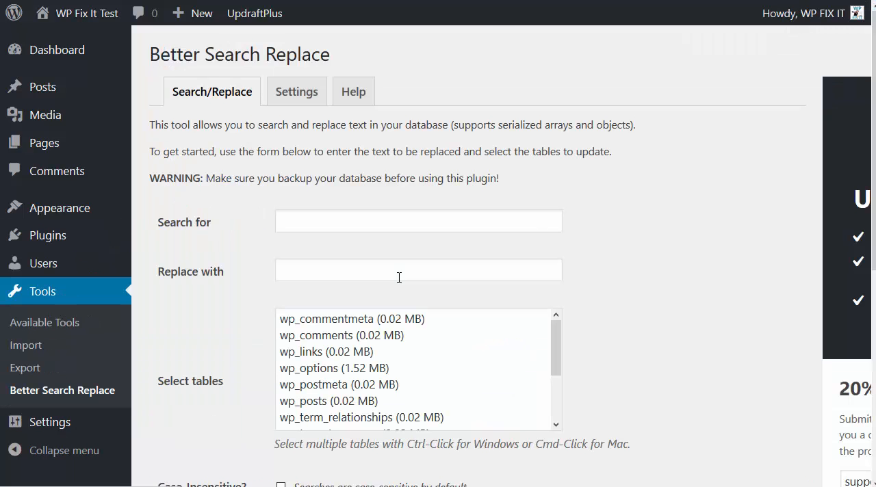
pyautogui.scroll(-2, 383, 233)
pyautogui.scroll(2, 335, 230)
pyautogui.click(324, 220)
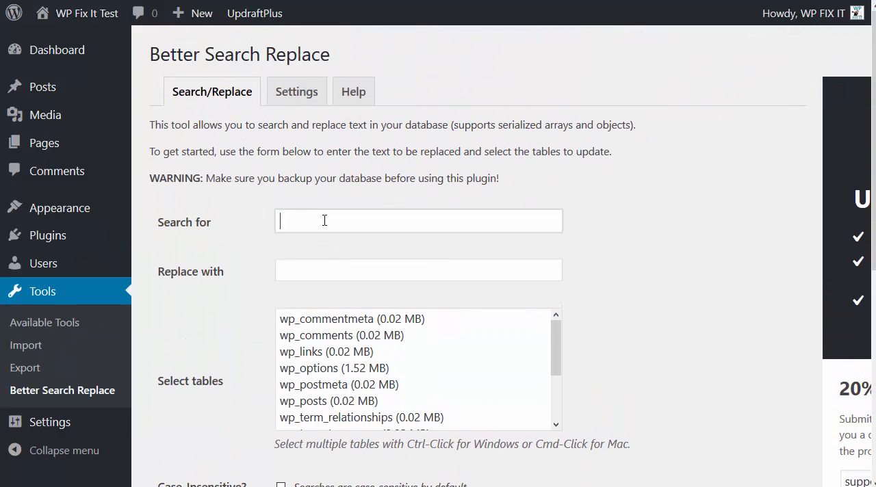
pyautogui.write('https://sandbox.wpfixit.com')
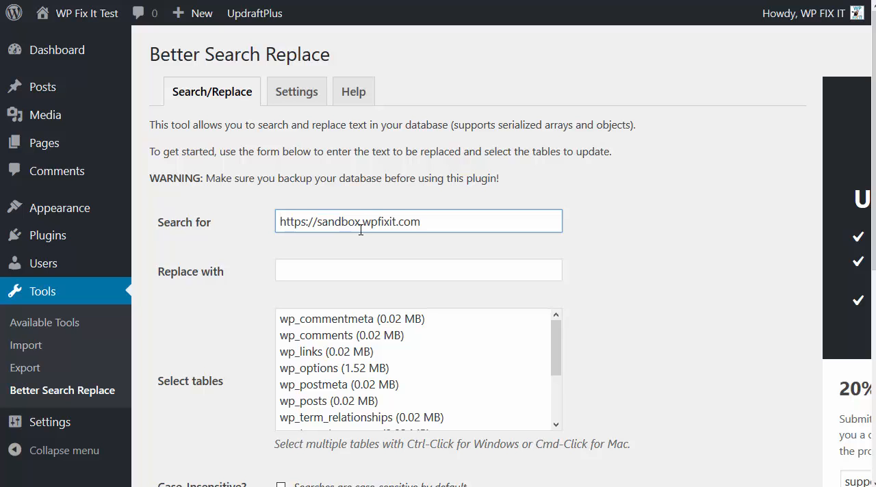
pyautogui.moveTo(359, 223); pyautogui.dragTo(319, 226)
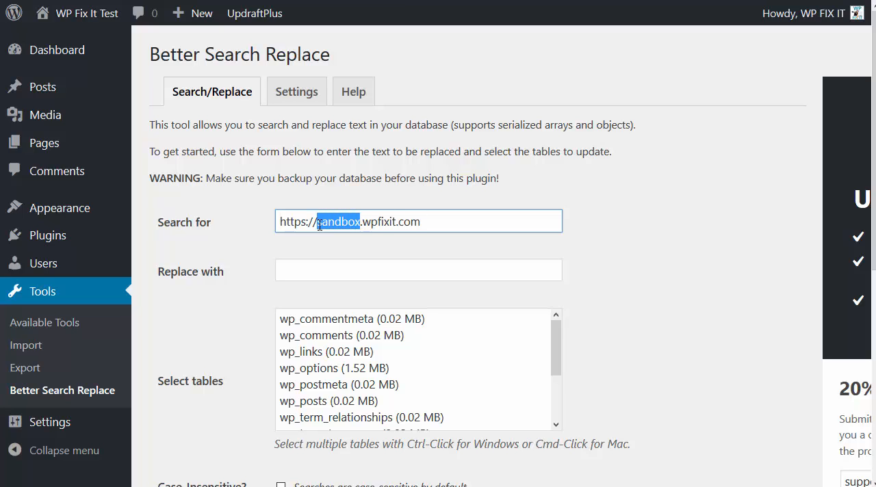
pyautogui.write('test')
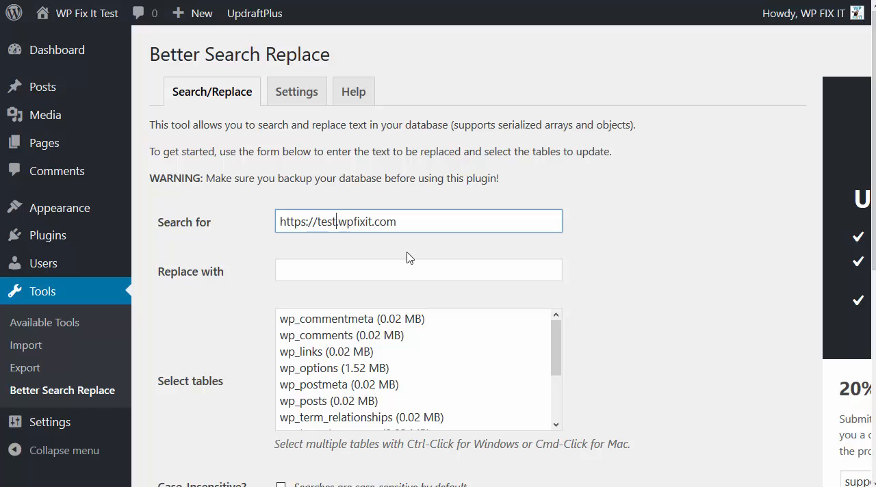
pyautogui.moveTo(411, 222); pyautogui.dragTo(229, 221)
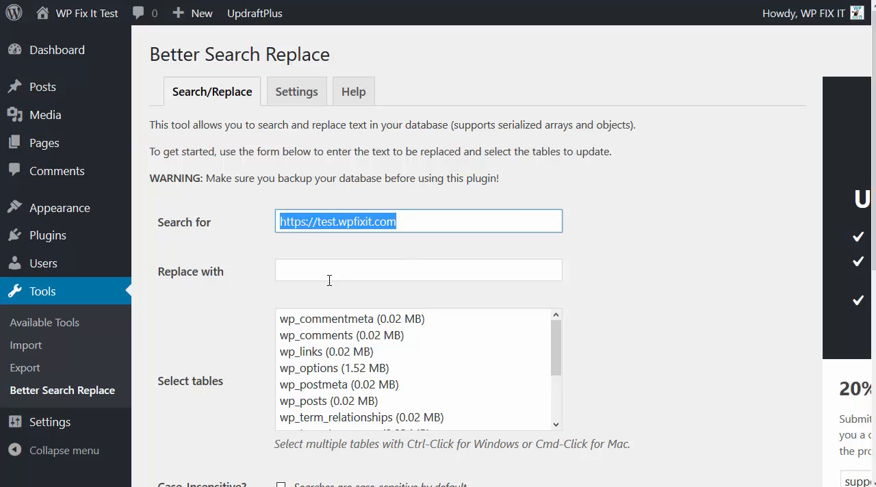
pyautogui.click(298, 275)
pyautogui.write('https://sandbox.wpfixit.com')
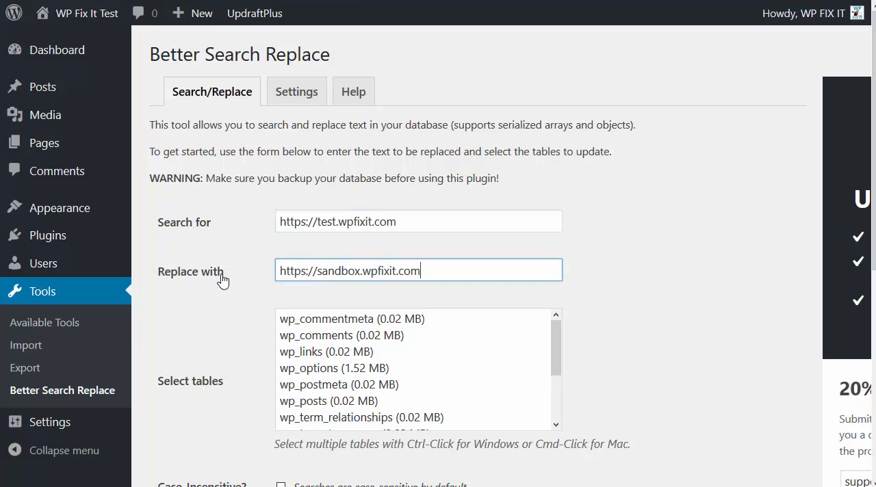
pyautogui.moveTo(361, 270); pyautogui.dragTo(318, 270)
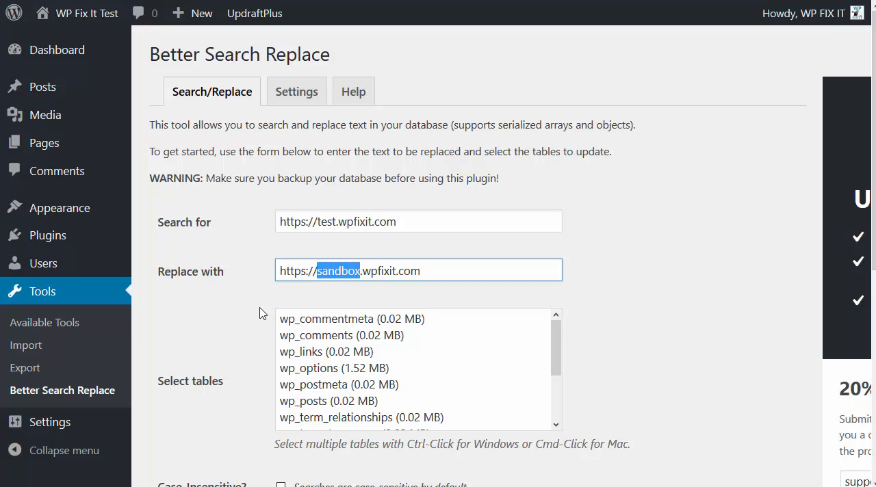
pyautogui.click(239, 314)
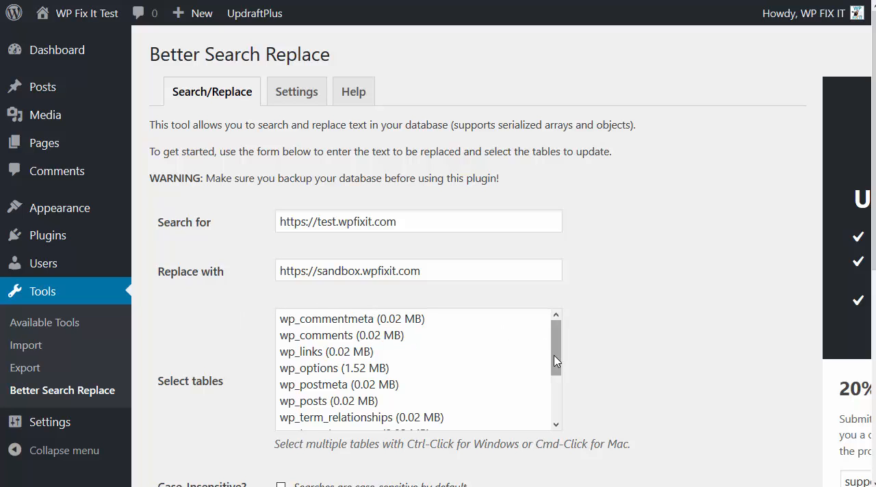
# Select all database tables from wp_commentmeta through wp_users for the search and replace.
pyautogui.click(413, 319)
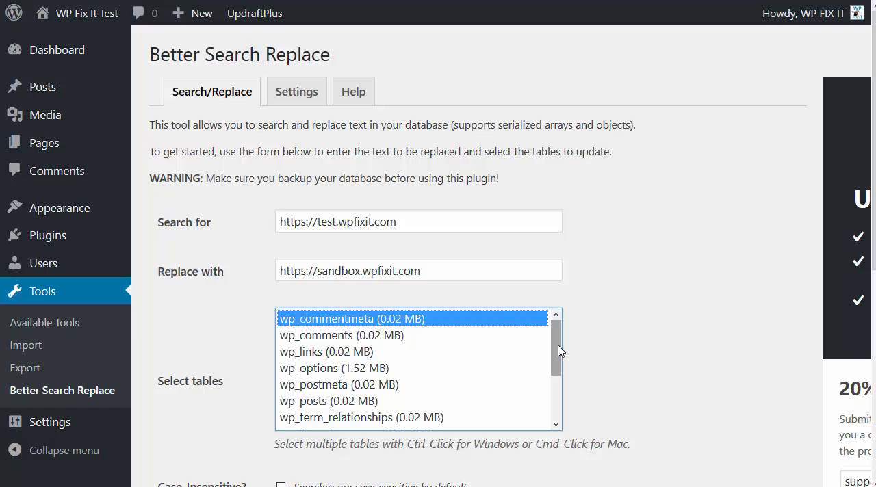
pyautogui.moveTo(558, 345); pyautogui.dragTo(555, 411)
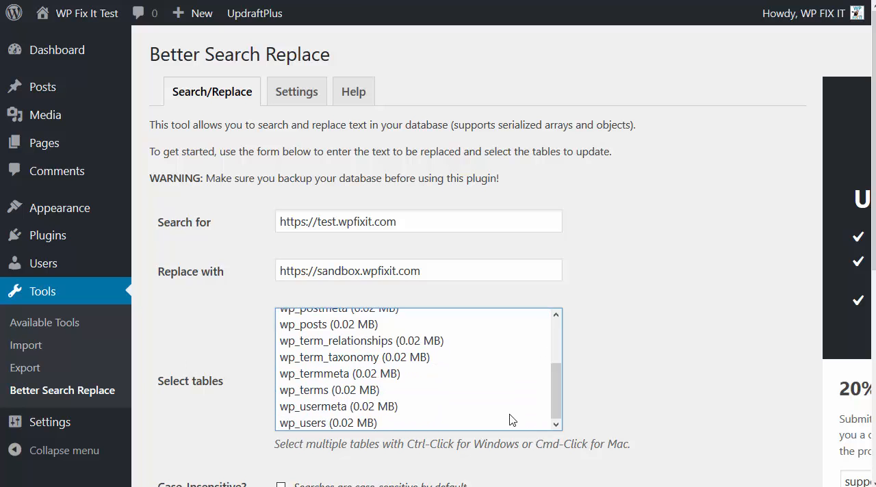
pyautogui.keyDown('shift'); pyautogui.click(364, 422); pyautogui.keyUp('shift')
pyautogui.scroll(3, 380, 387)
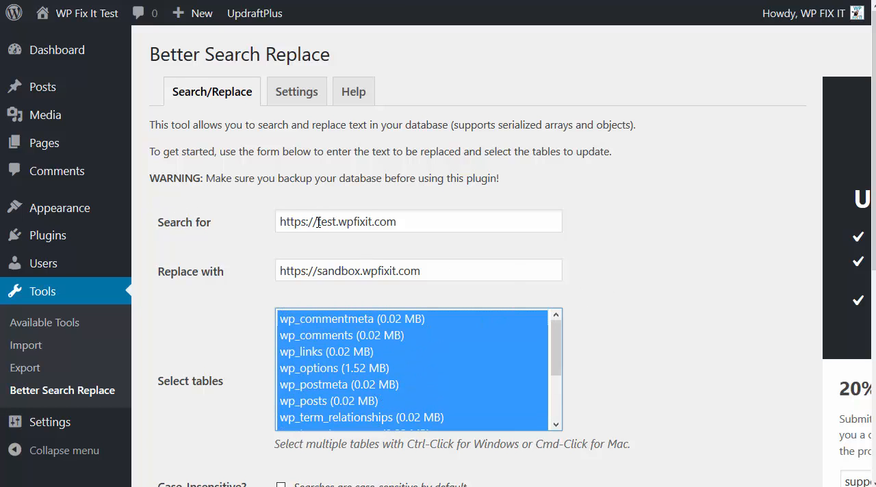
pyautogui.moveTo(403, 221); pyautogui.dragTo(222, 232)
pyautogui.click(222, 233)
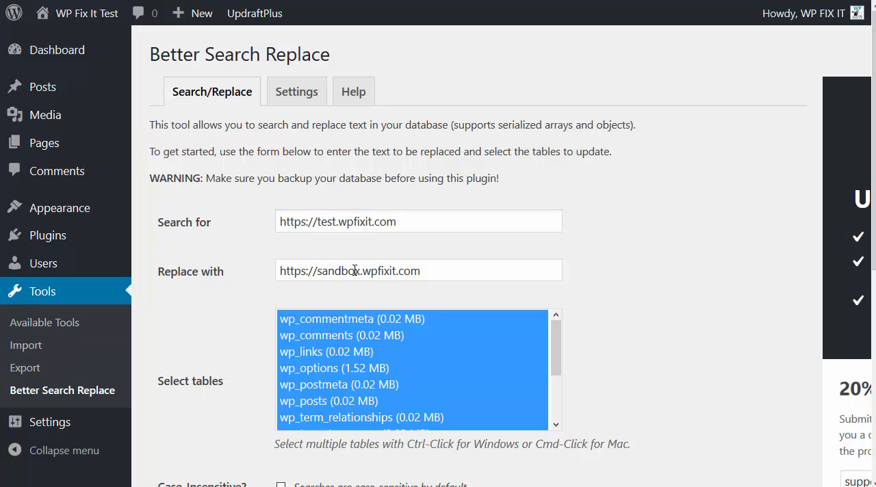
pyautogui.moveTo(437, 271); pyautogui.dragTo(251, 308)
pyautogui.click(249, 308)
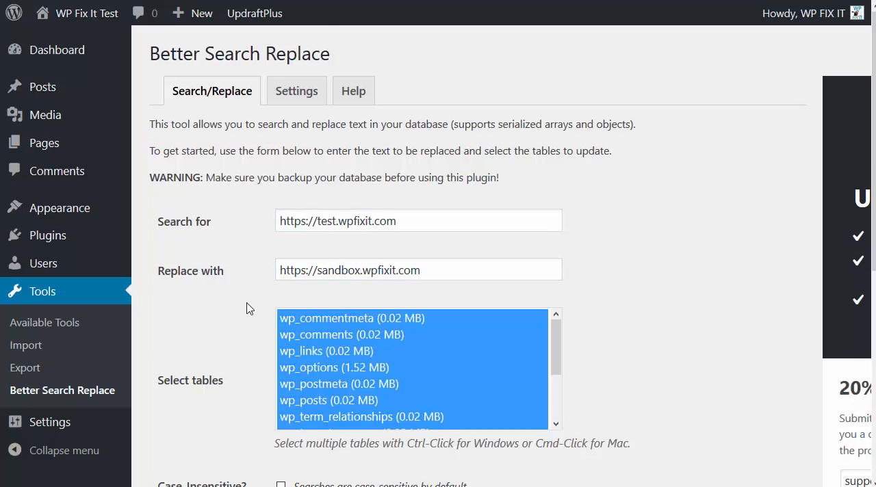
# Turn off the dry run option and run the search and replace on the selected tables.
pyautogui.scroll(-3, 248, 306)
pyautogui.scroll(-1, 247, 306)
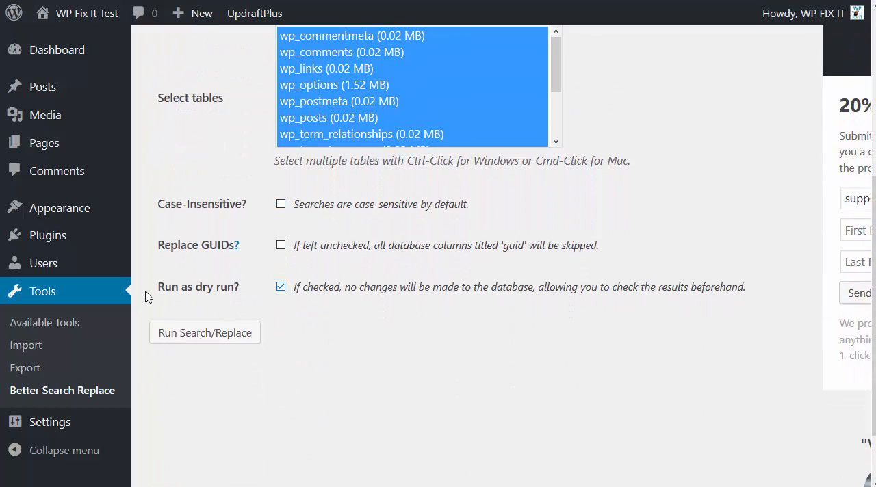
pyautogui.scroll(5, 348, 297)
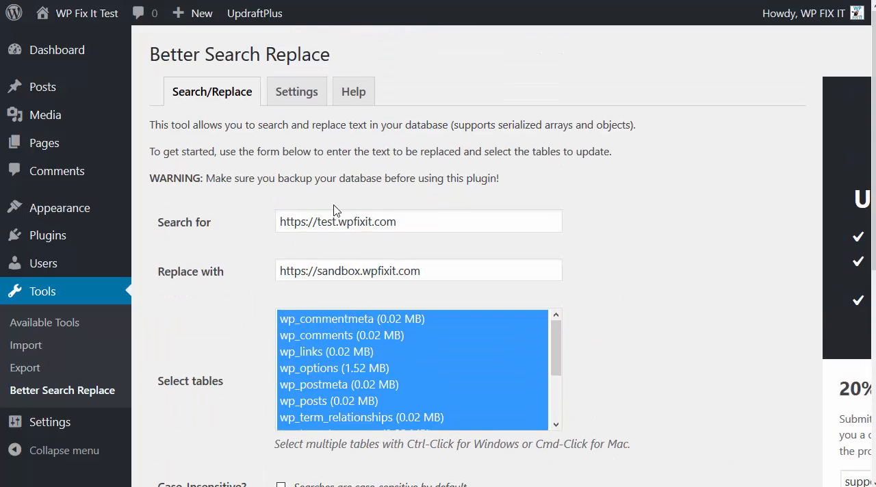
pyautogui.scroll(-3, 277, 227)
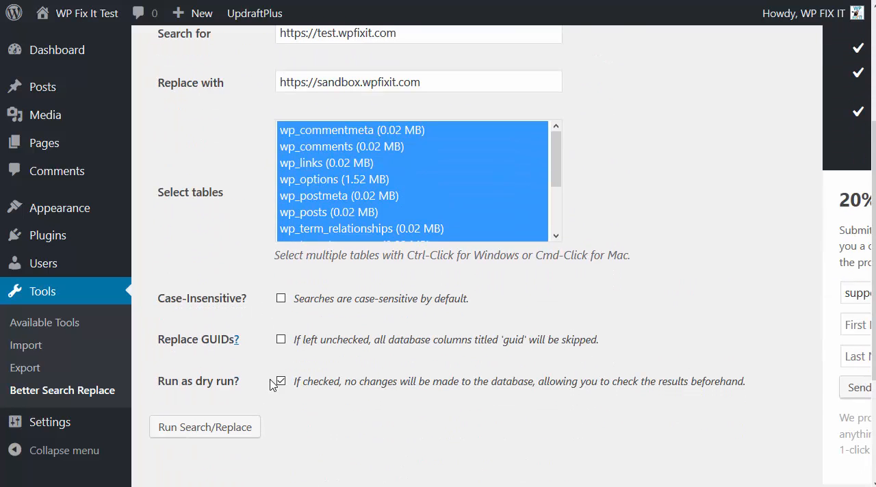
pyautogui.scroll(-5, 260, 253)
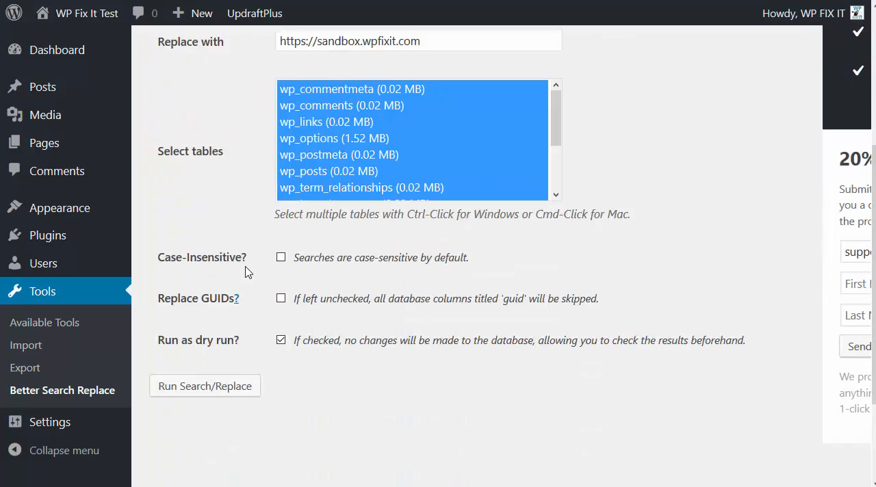
pyautogui.click(282, 287)
pyautogui.scroll(3, 304, 375)
pyautogui.scroll(-2, 304, 375)
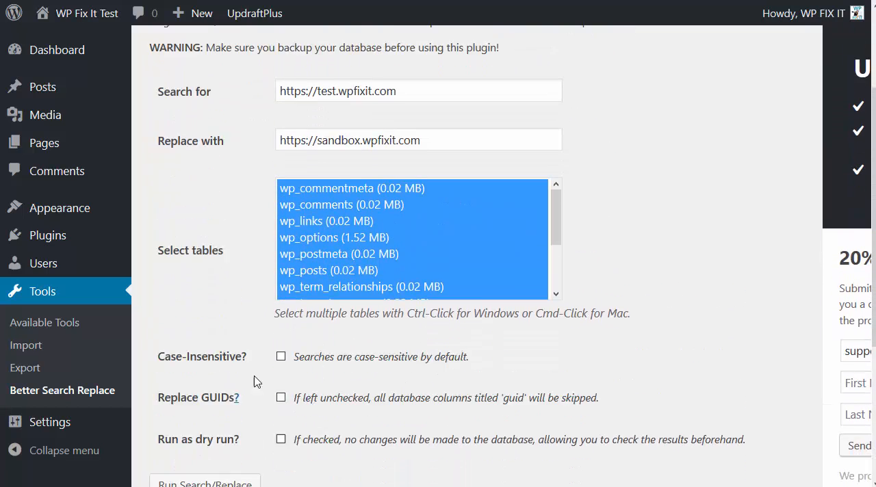
pyautogui.click(204, 429)
pyautogui.scroll(-3, 592, 358)
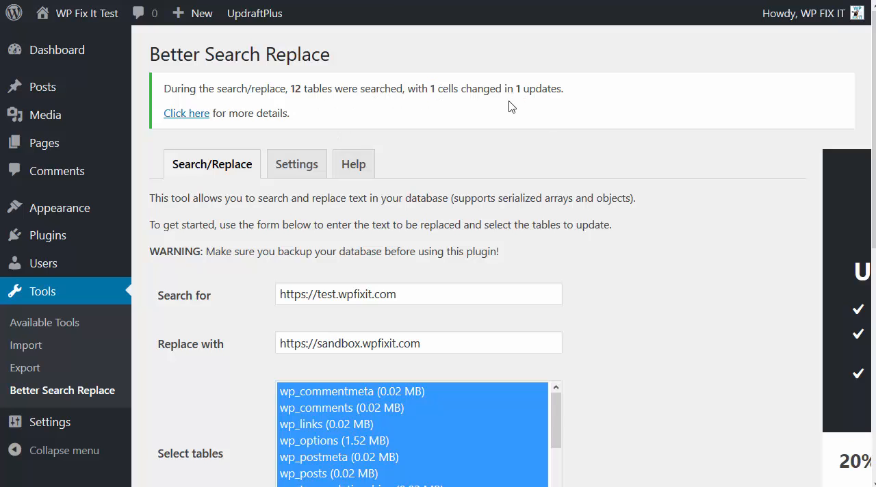
pyautogui.scroll(-1, 410, 213)
pyautogui.scroll(1, 308, 201)
# Deactivate the Better Search Replace plugin and delete it along with its data.
pyautogui.moveTo(97, 244)
pyautogui.click(231, 240)
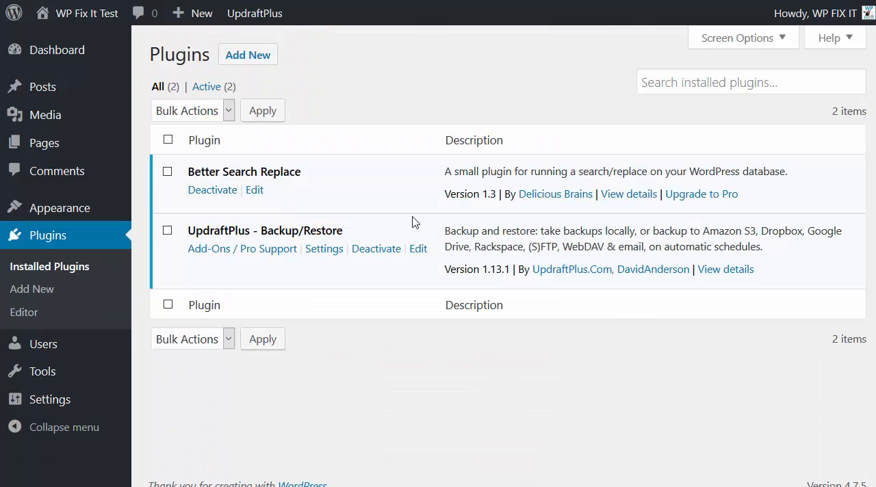
pyautogui.click(205, 192)
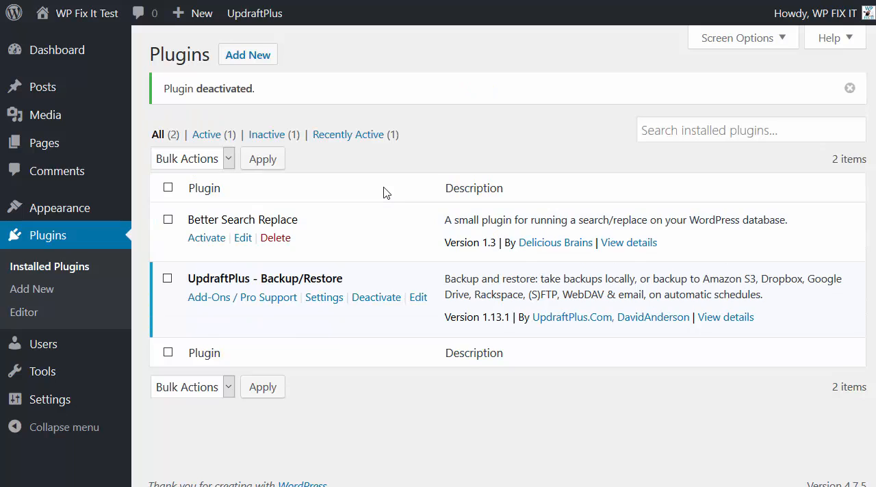
pyautogui.click(278, 243)
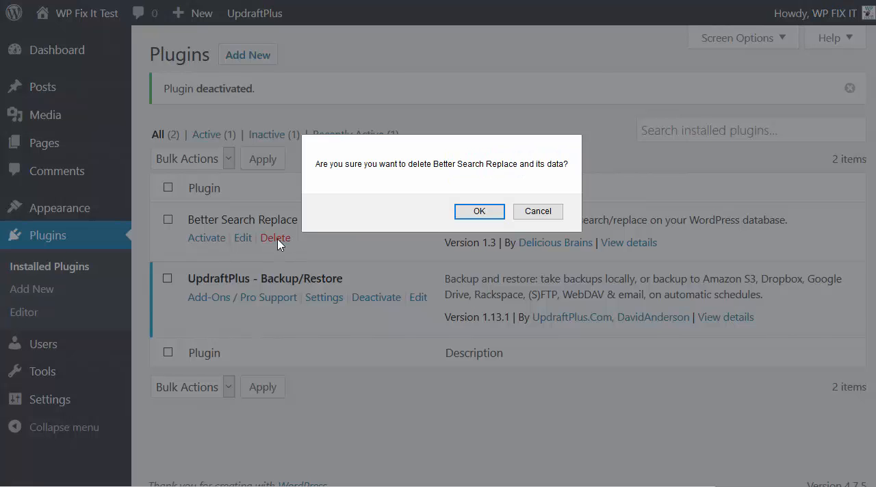
pyautogui.click(479, 212)
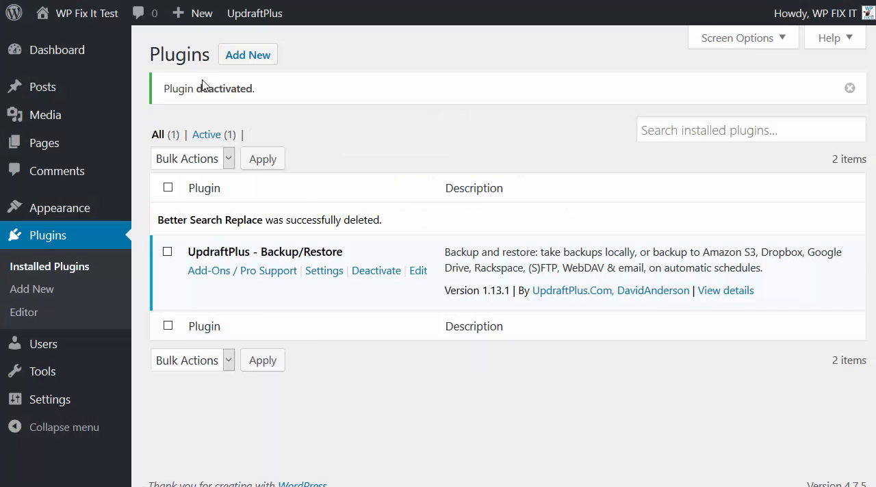
# Open the migrated site's front page in a new tab and switch to it to check the result.
pyautogui.moveTo(69, 13)
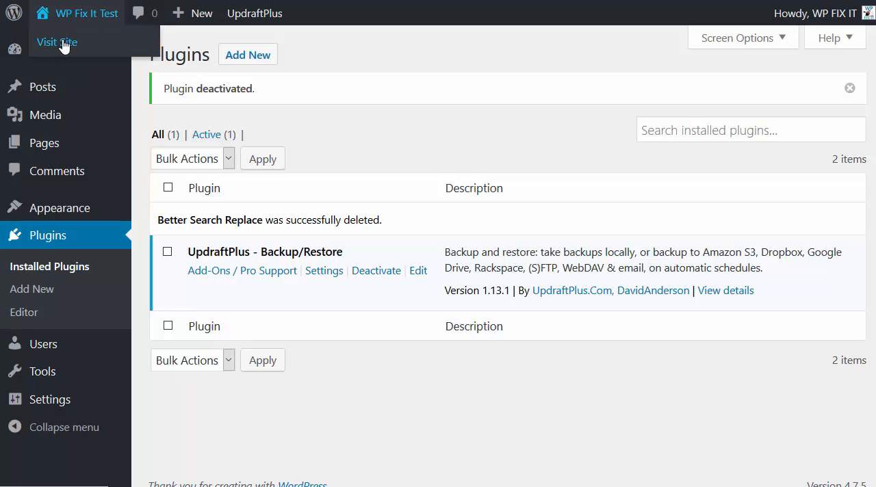
pyautogui.rightClick(74, 46)
pyautogui.click(77, 50)
pyautogui.hotkey('ctrl', 'Tab')
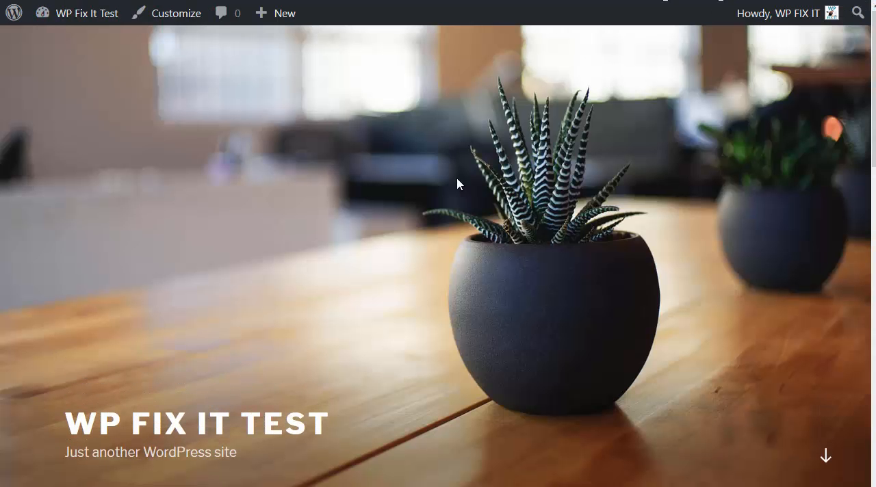